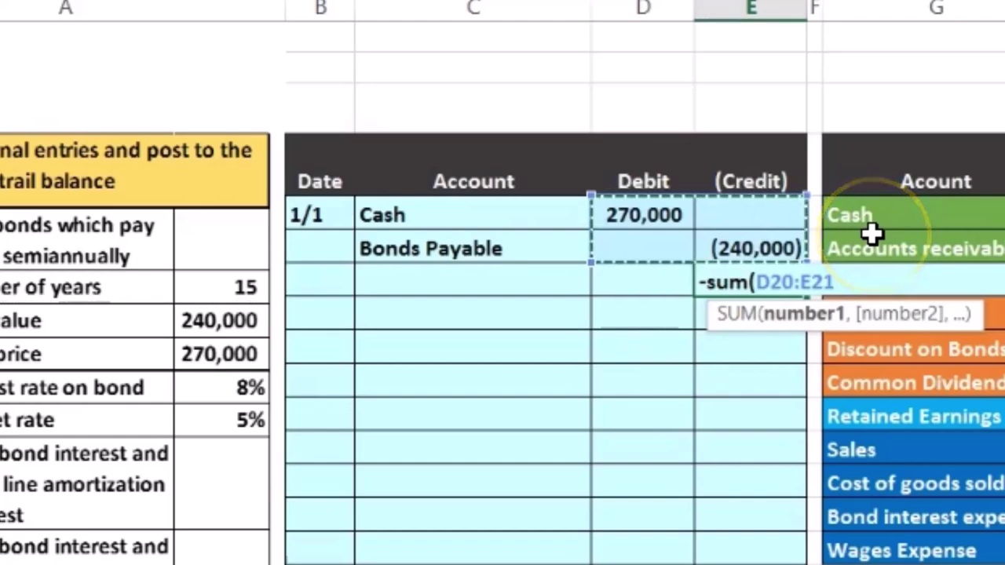
Finish the balancing credit formula -SUM(D20:E21) in E22 and check that the entry's debits and credits balance
{"action": "key", "text": "Return"}
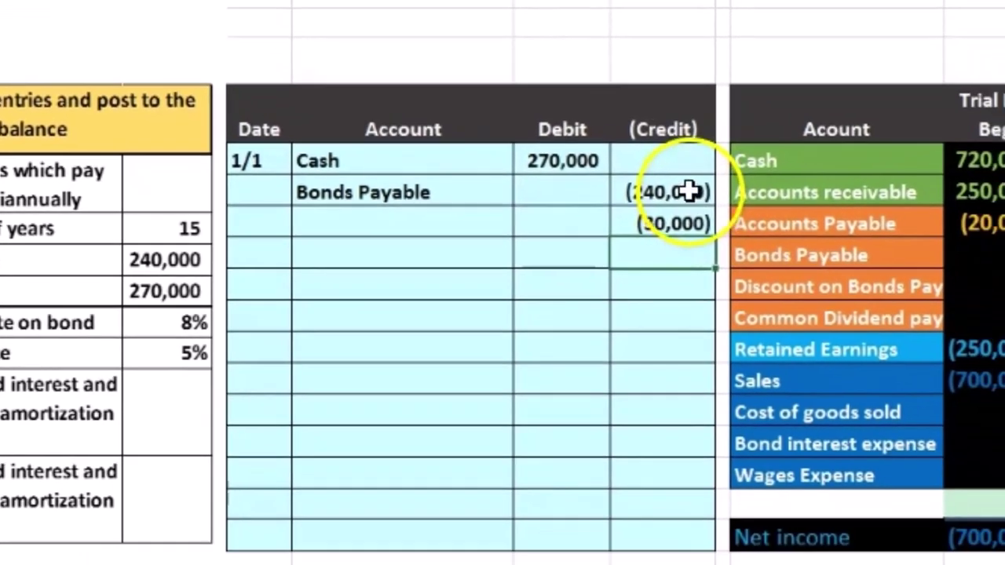
{"action": "left_click_drag", "start_coordinate": [774, 248], "coordinate": [773, 282]}
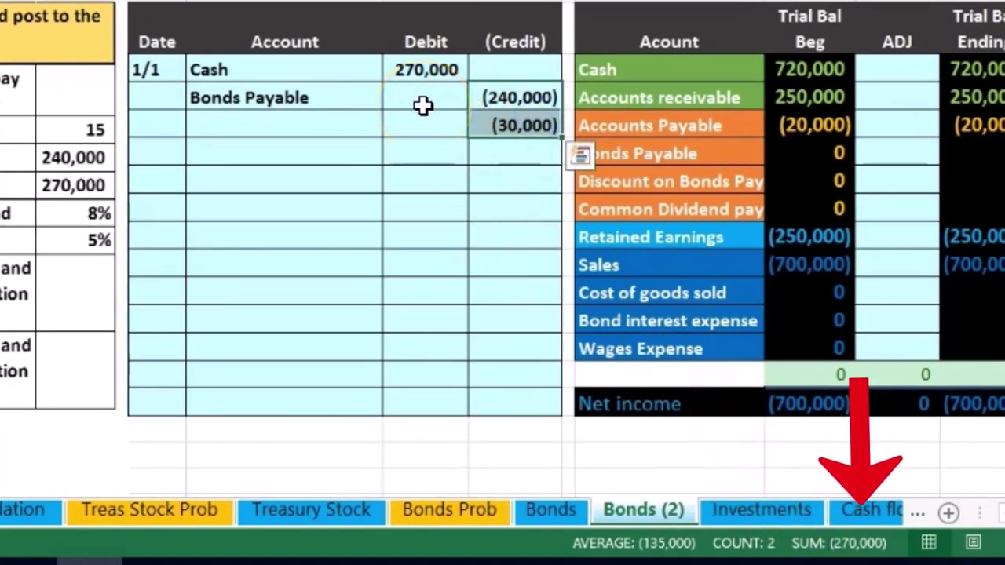
{"action": "left_click_drag", "start_coordinate": [425, 72], "coordinate": [478, 118]}
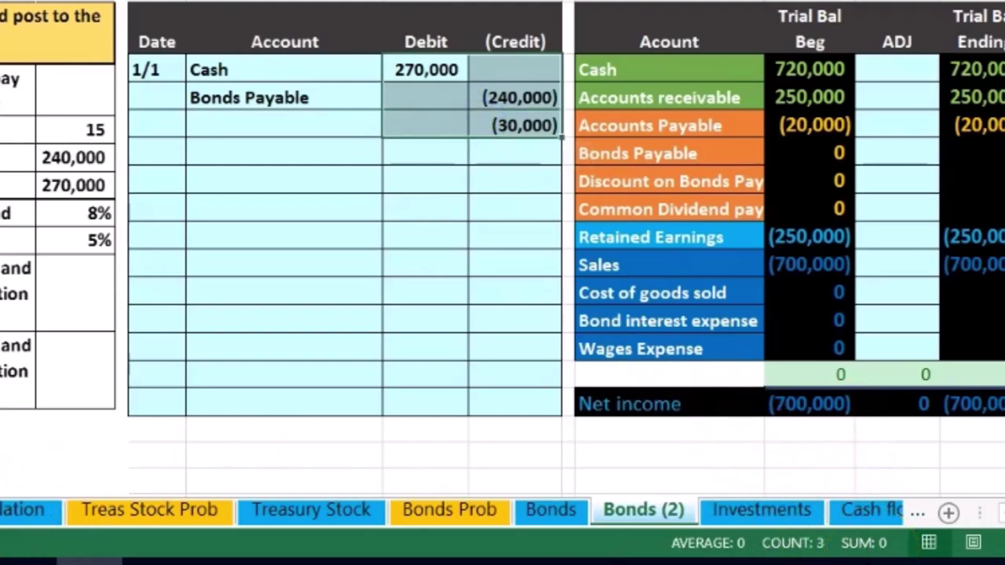
Copy the Premium on Bonds Payable account name from the trial balance into C22 of the journal entry as values only
{"action": "left_click", "coordinate": [235, 126]}
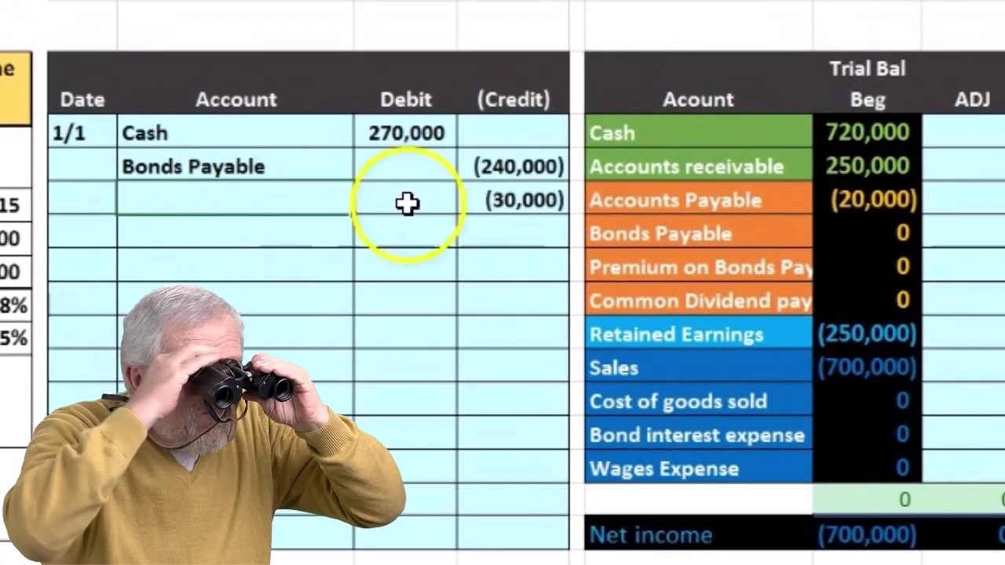
{"action": "left_click", "coordinate": [771, 271]}
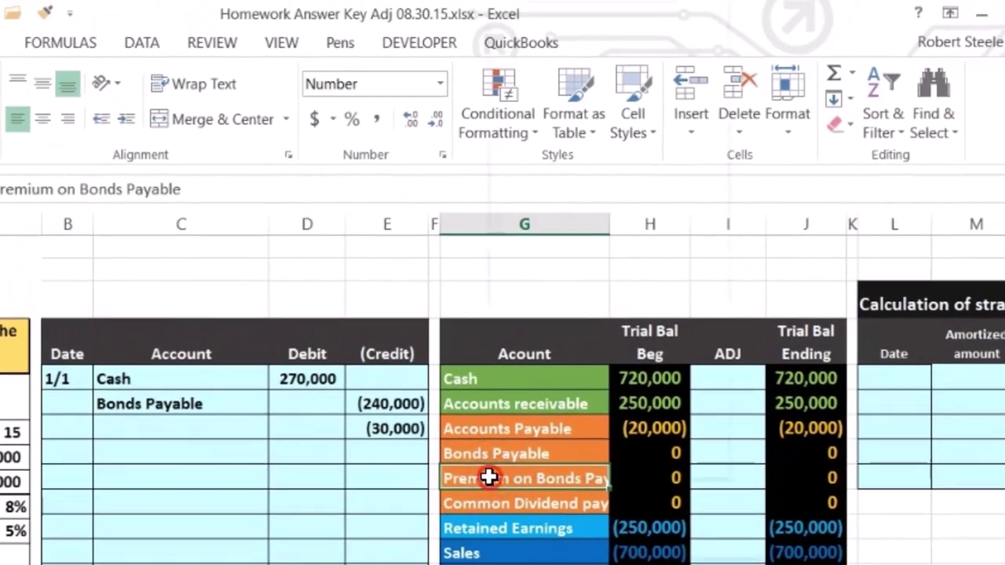
{"action": "right_click", "coordinate": [603, 326]}
{"action": "left_click", "coordinate": [520, 49]}
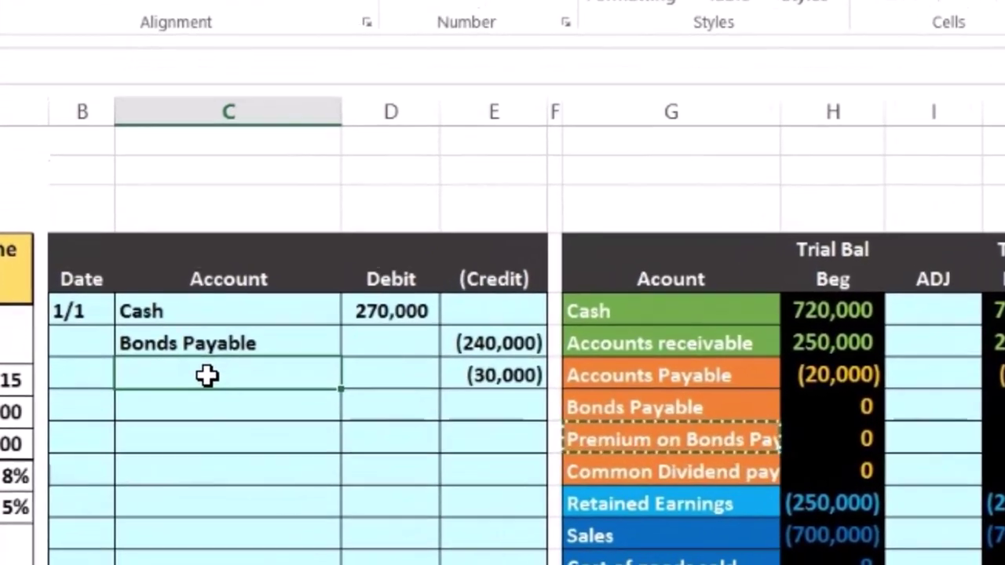
{"action": "right_click", "coordinate": [166, 429]}
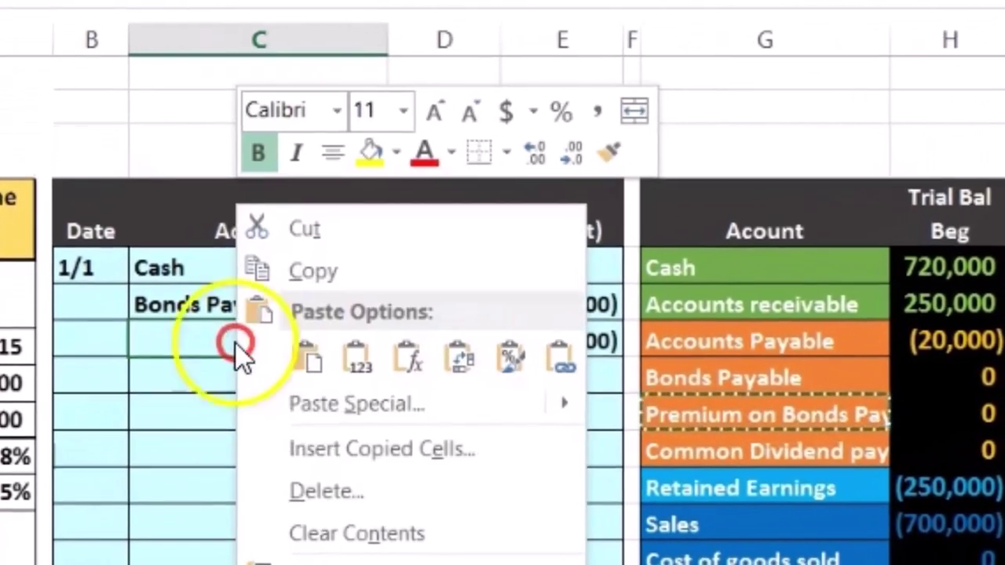
{"action": "left_click", "coordinate": [355, 359]}
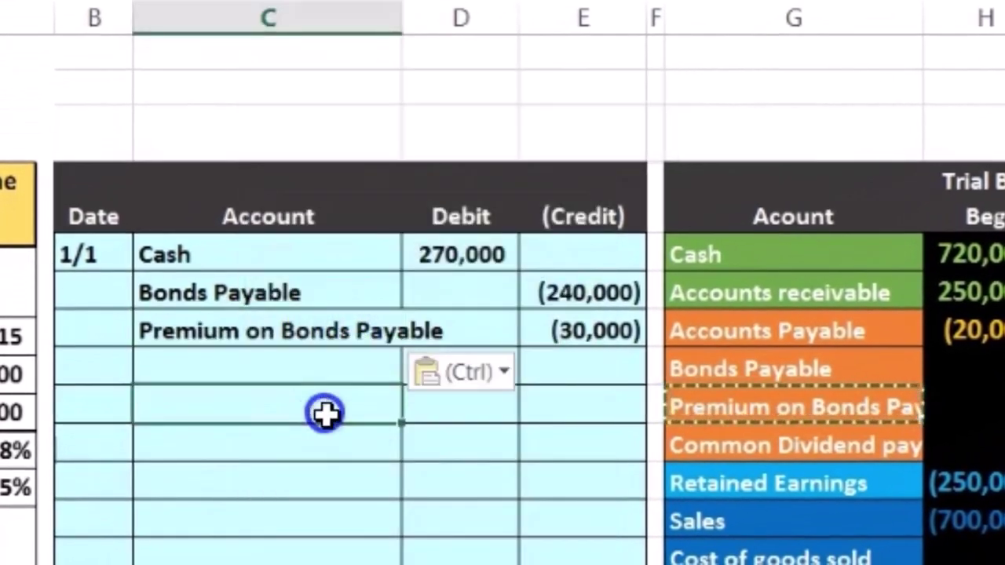
{"action": "left_click", "coordinate": [314, 338]}
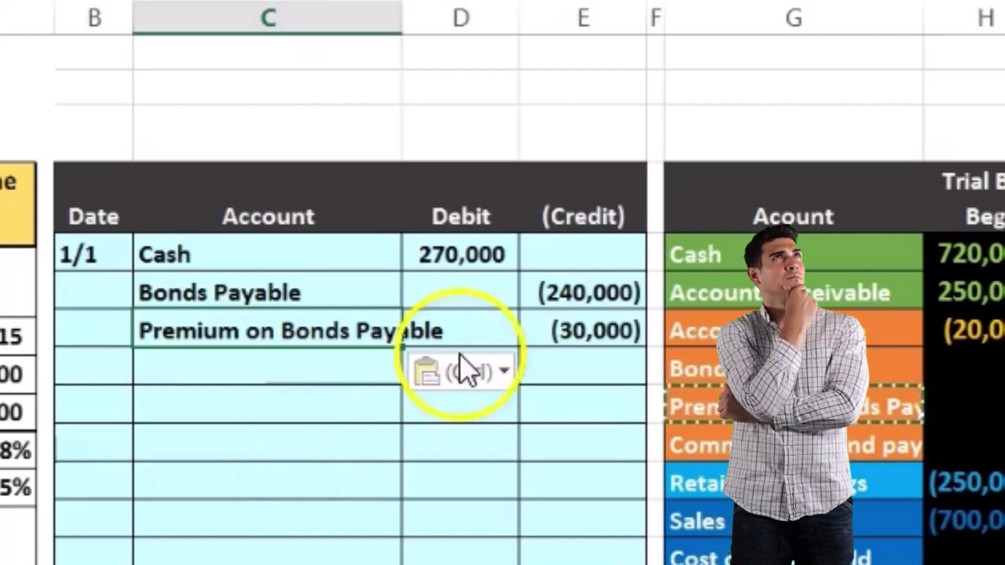
Post the 1/1 cash debit to the Cash row of the trial balance's ADJ column with the formula =D20
{"action": "left_click", "coordinate": [549, 289]}
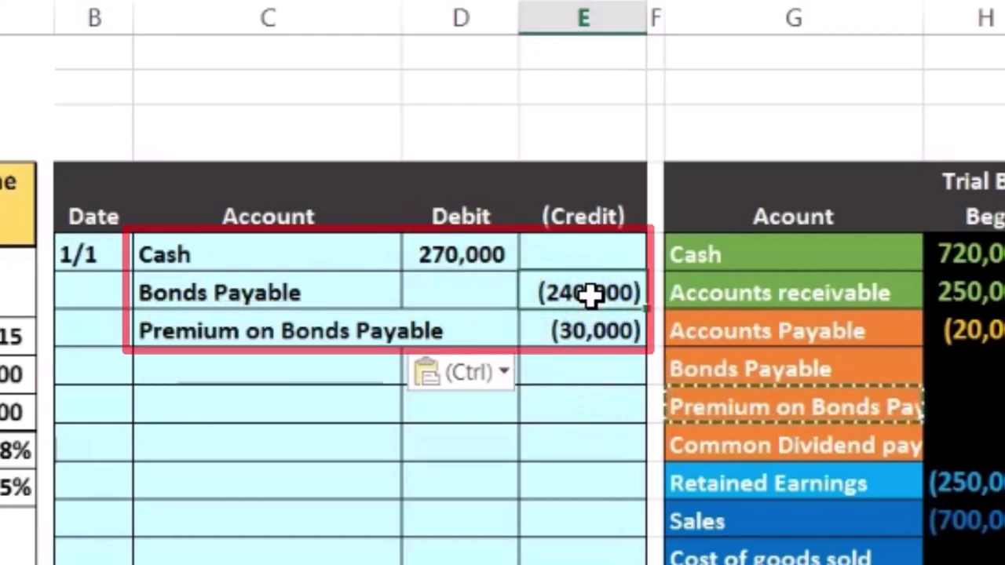
{"action": "left_click", "coordinate": [474, 260]}
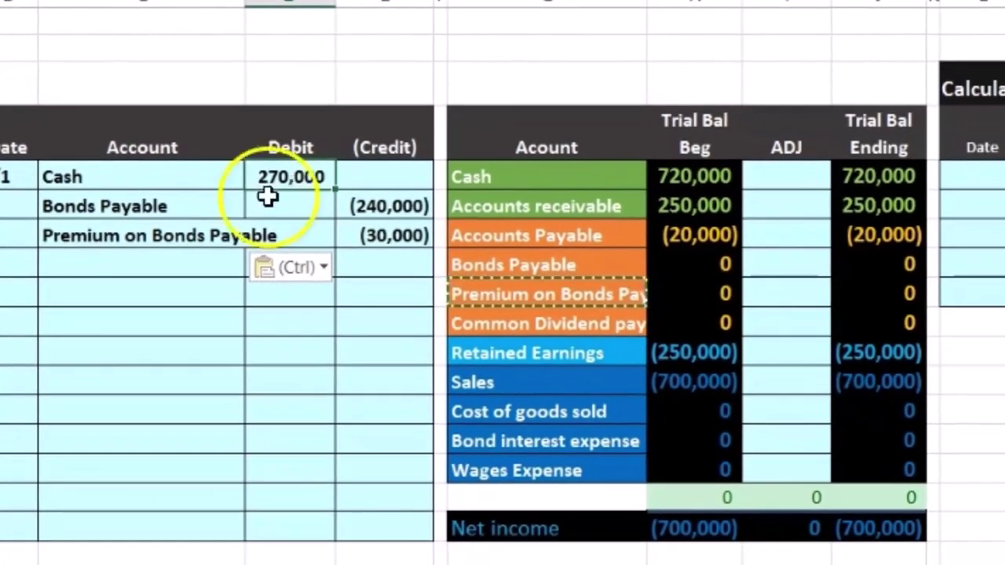
{"action": "left_click", "coordinate": [265, 175]}
{"action": "left_click", "coordinate": [679, 175]}
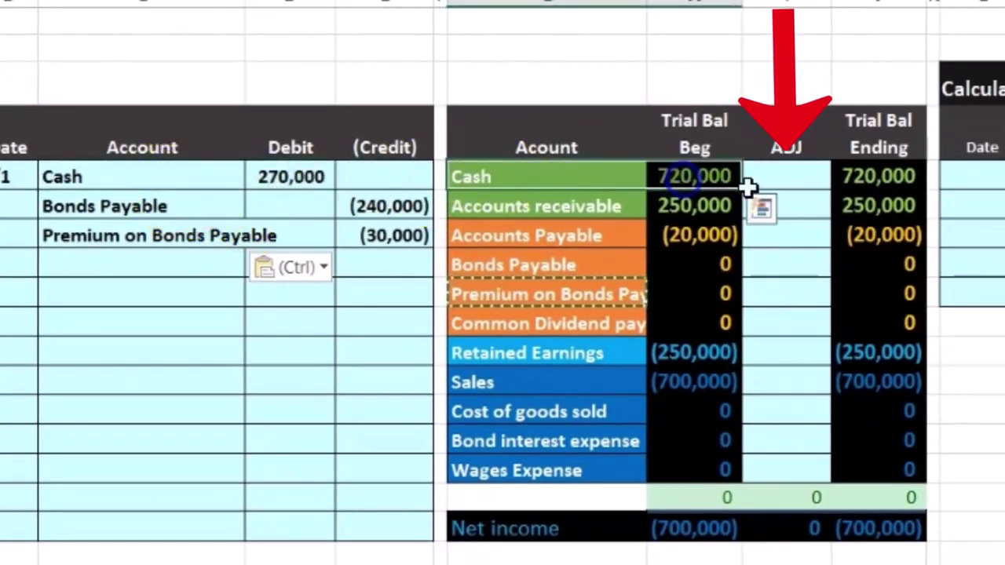
{"action": "left_click", "coordinate": [795, 176]}
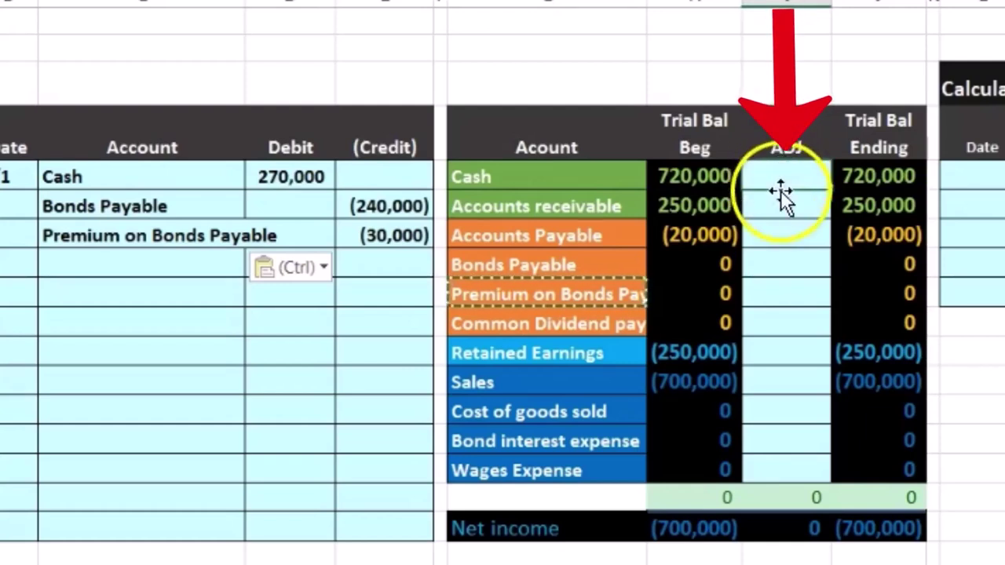
{"action": "type", "text": "="}
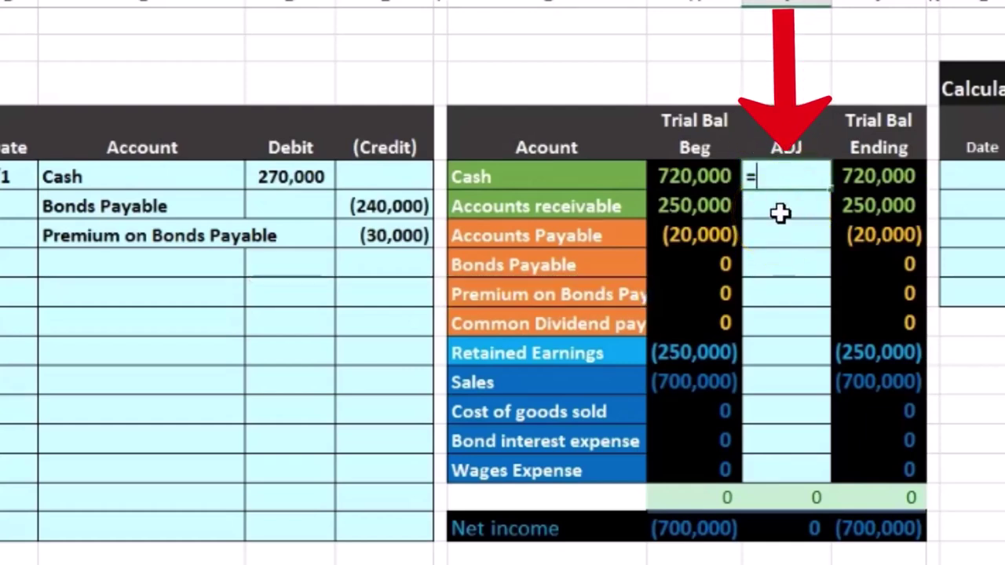
{"action": "left_click", "coordinate": [296, 175]}
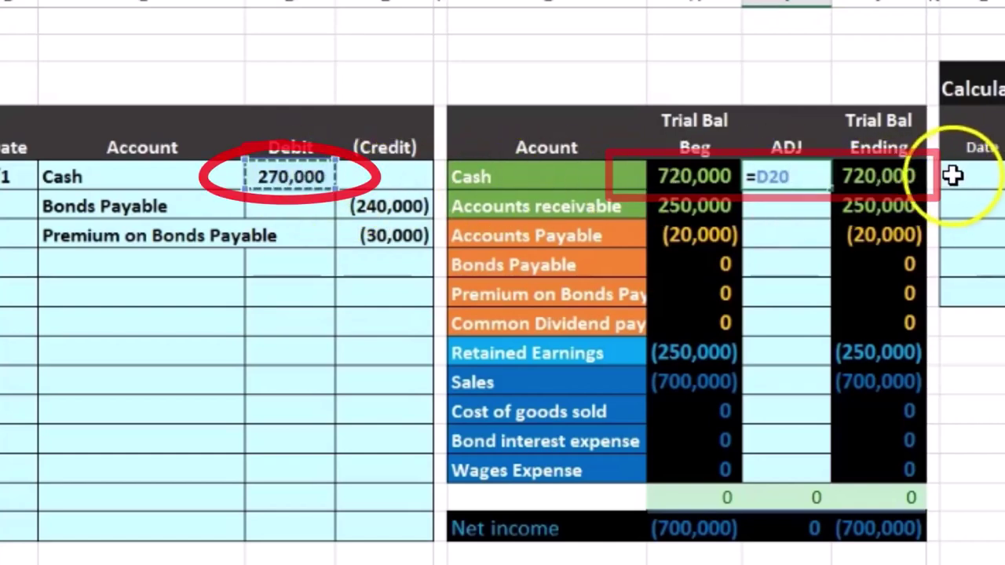
{"action": "key", "text": "Return"}
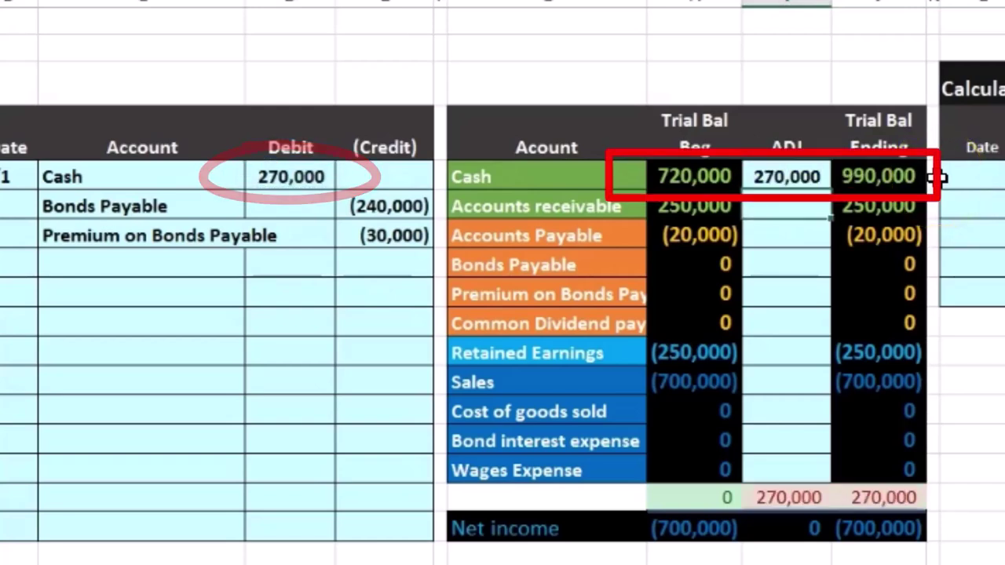
{"action": "left_click", "coordinate": [917, 171]}
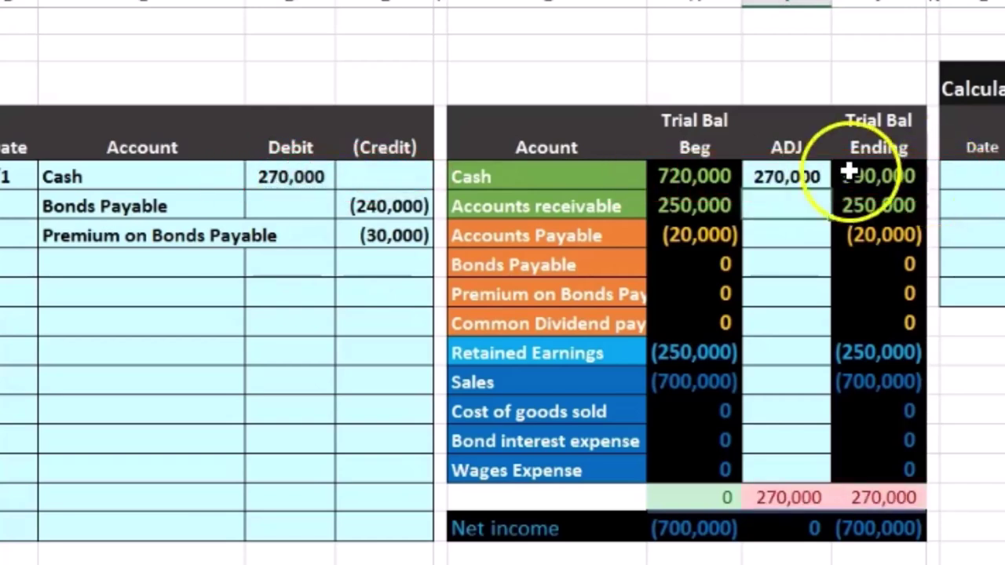
Post the Bonds Payable credit to its row in the trial balance's ADJ column with the formula =E21
{"action": "left_click", "coordinate": [120, 207]}
{"action": "left_click_drag", "start_coordinate": [314, 208], "coordinate": [351, 208]}
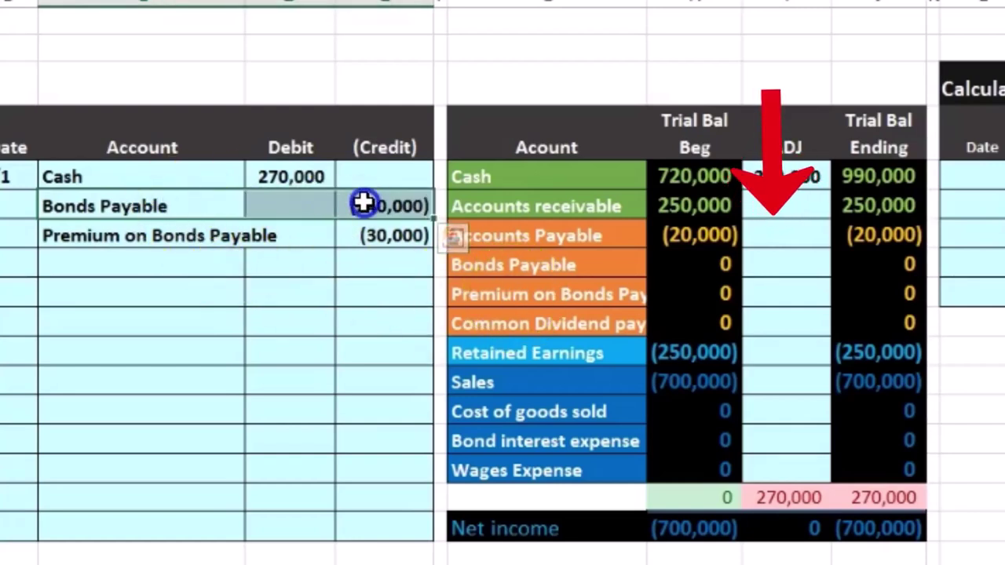
{"action": "left_click_drag", "start_coordinate": [533, 263], "coordinate": [663, 267]}
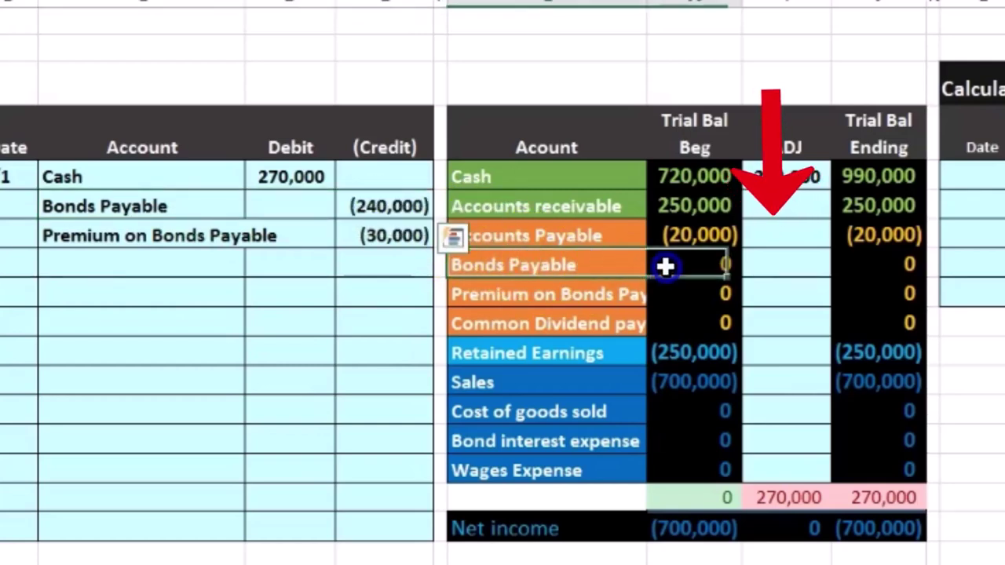
{"action": "left_click", "coordinate": [781, 264]}
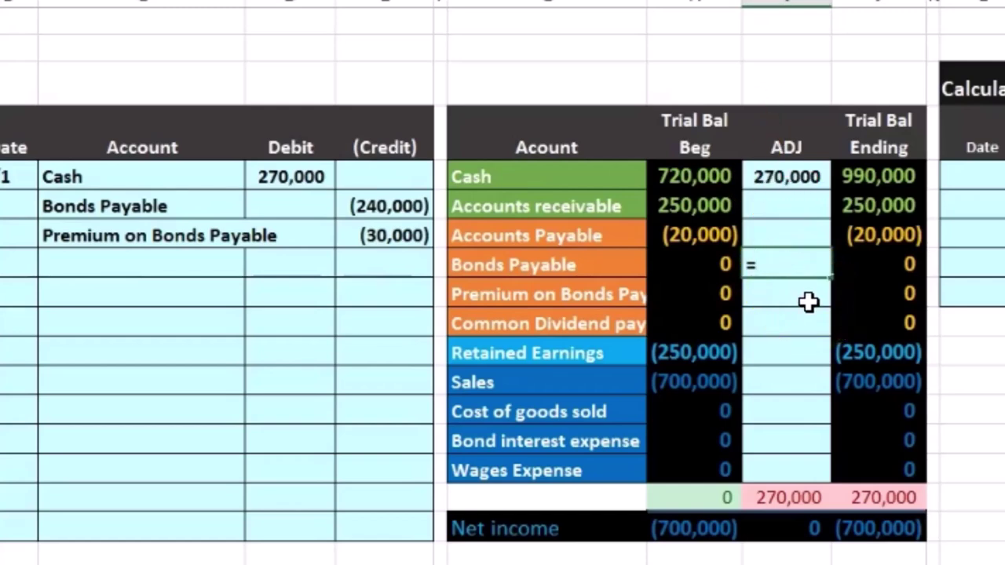
{"action": "left_click", "coordinate": [391, 205]}
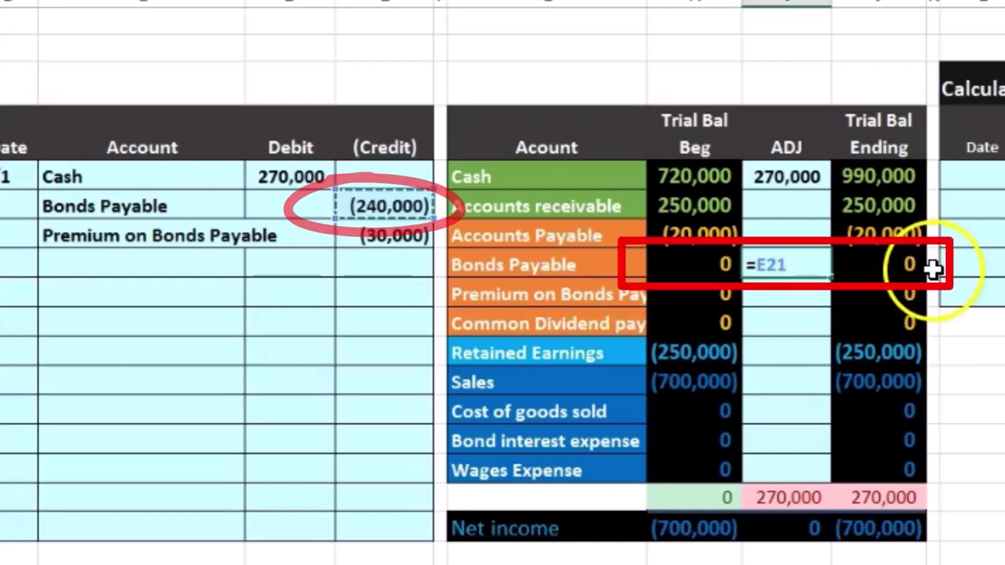
{"action": "key", "text": "Return"}
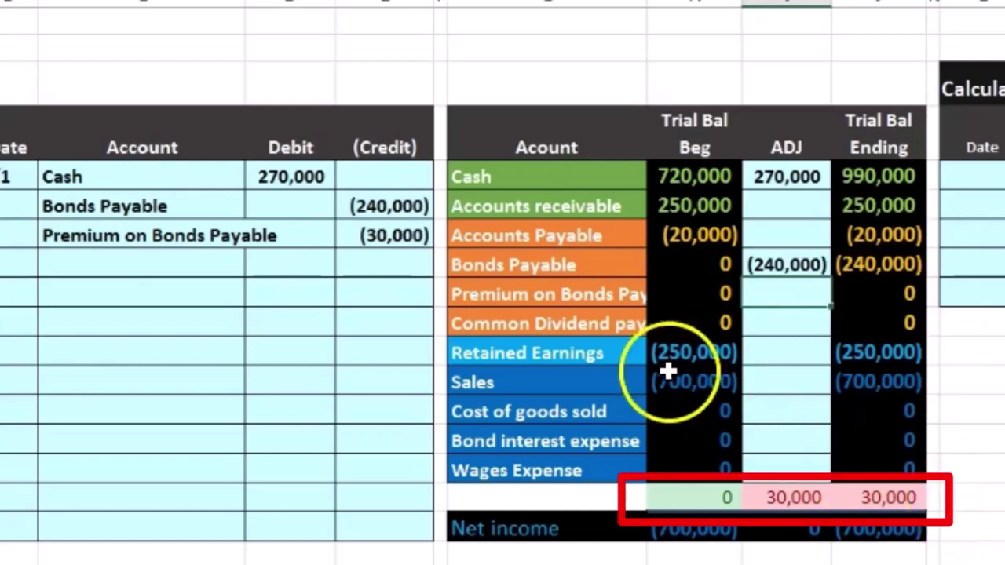
Post the Premium on Bonds Payable credit to its ADJ cell with =E22 and check the two bond accounts' combined ending balance
{"action": "left_click_drag", "start_coordinate": [146, 233], "coordinate": [343, 230]}
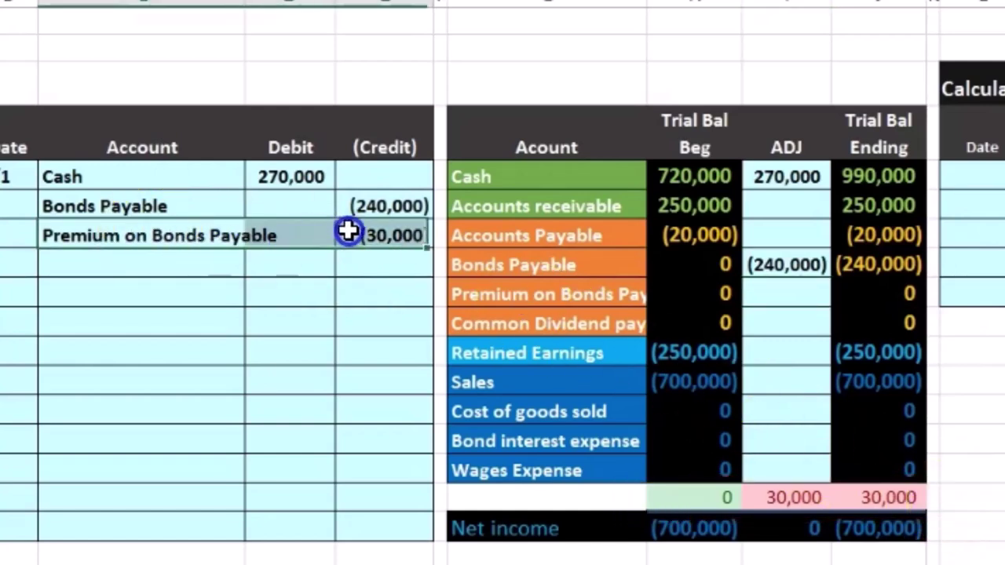
{"action": "mouse_move", "coordinate": [476, 302]}
{"action": "left_mouse_down"}
{"action": "mouse_move", "coordinate": [511, 288]}
{"action": "mouse_move", "coordinate": [651, 287]}
{"action": "left_mouse_up"}
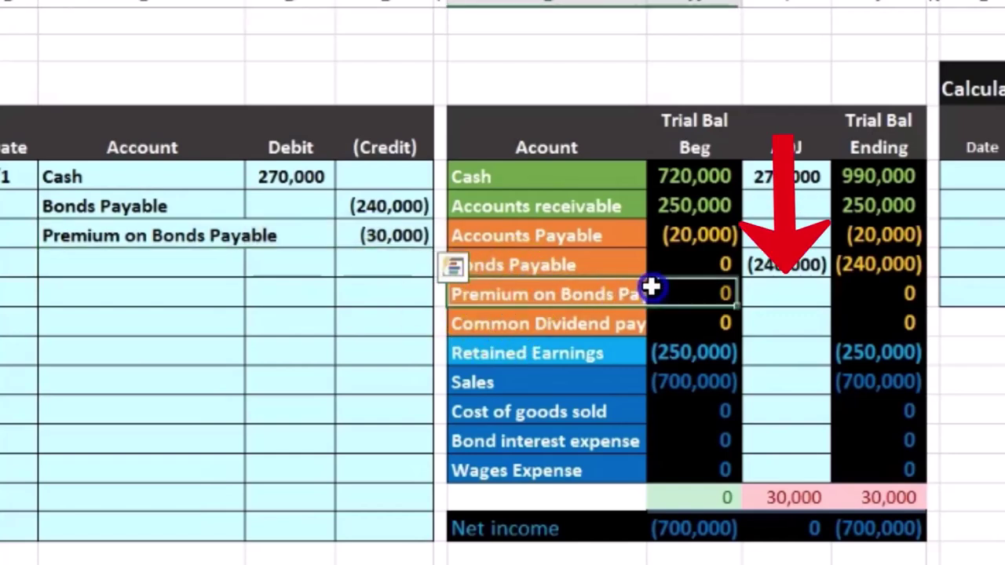
{"action": "left_click", "coordinate": [781, 293]}
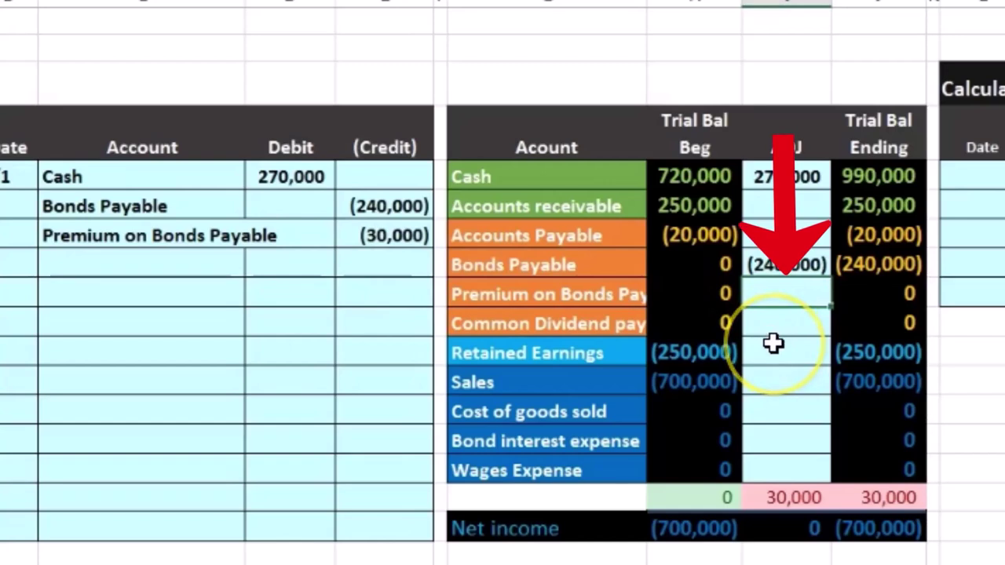
{"action": "left_click", "coordinate": [397, 235]}
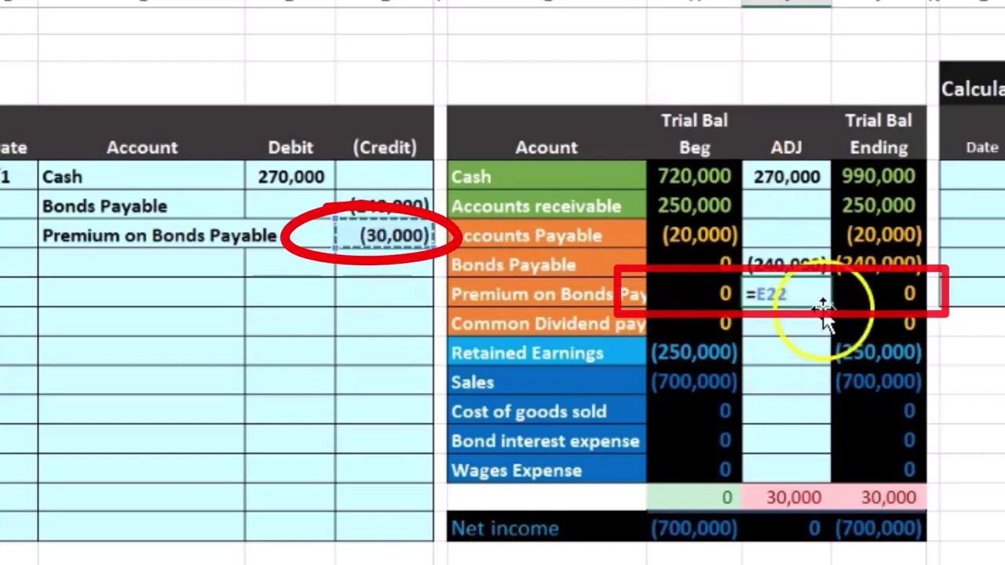
{"action": "key", "text": "Return"}
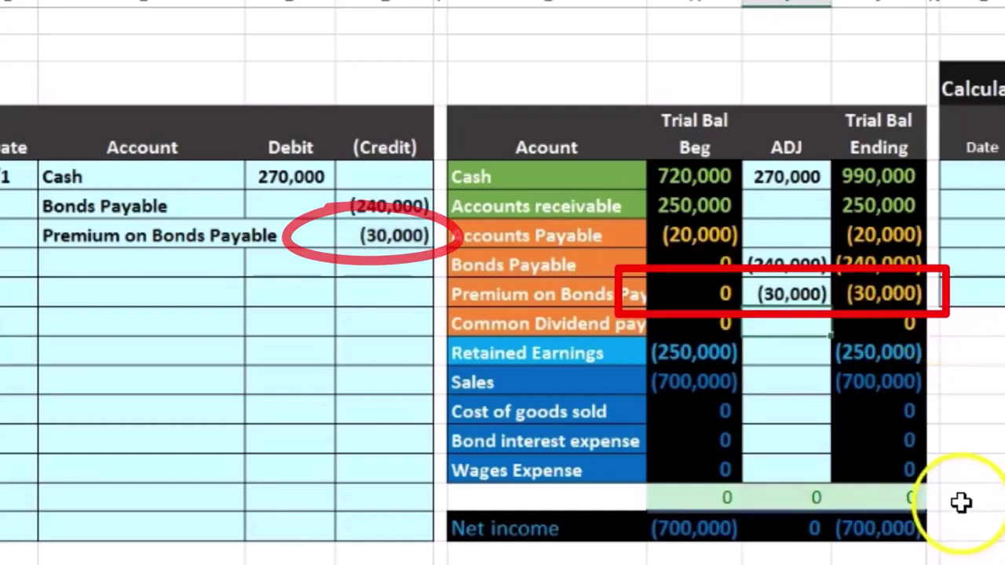
{"action": "left_click", "coordinate": [903, 273]}
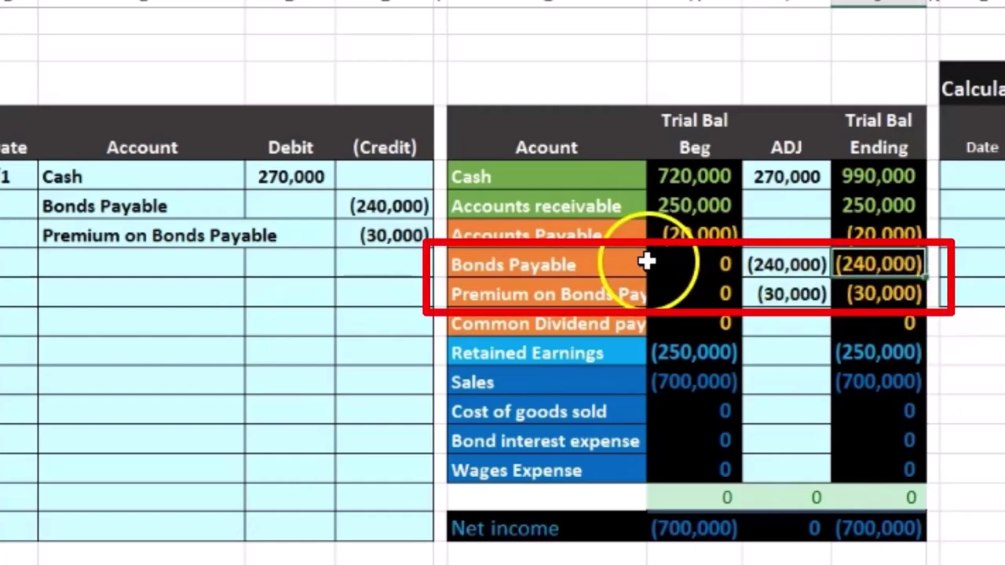
{"action": "left_click", "coordinate": [887, 289]}
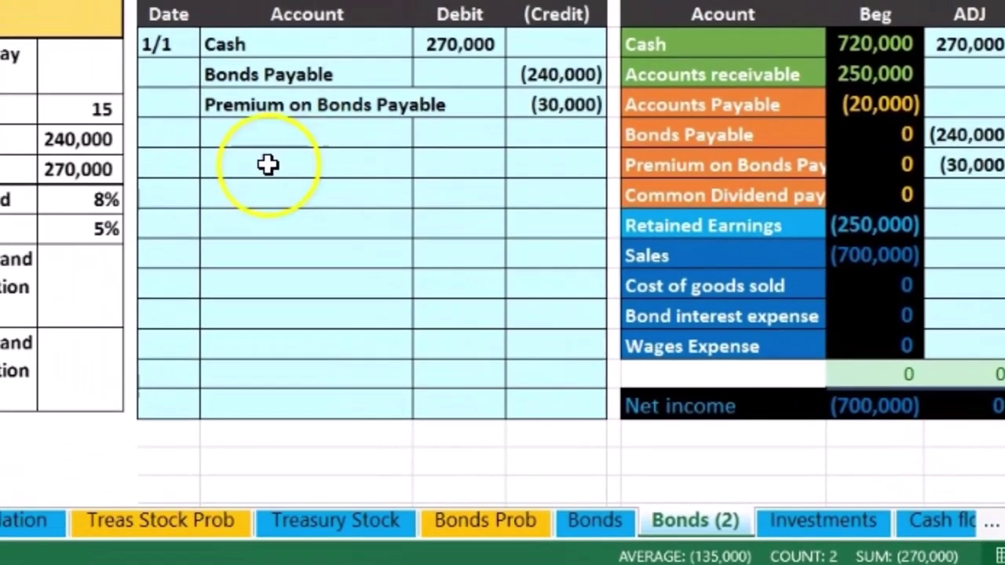
Enter the date 6/30 in B24 for the second journal entry, leaving one blank row below the first entry
{"action": "left_click", "coordinate": [40, 113]}
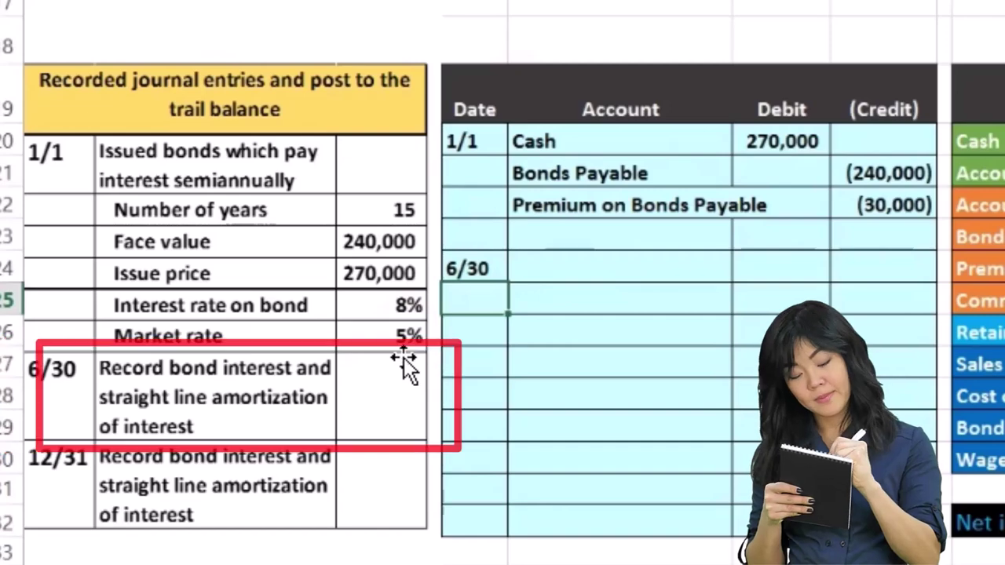
{"action": "left_click", "coordinate": [373, 397]}
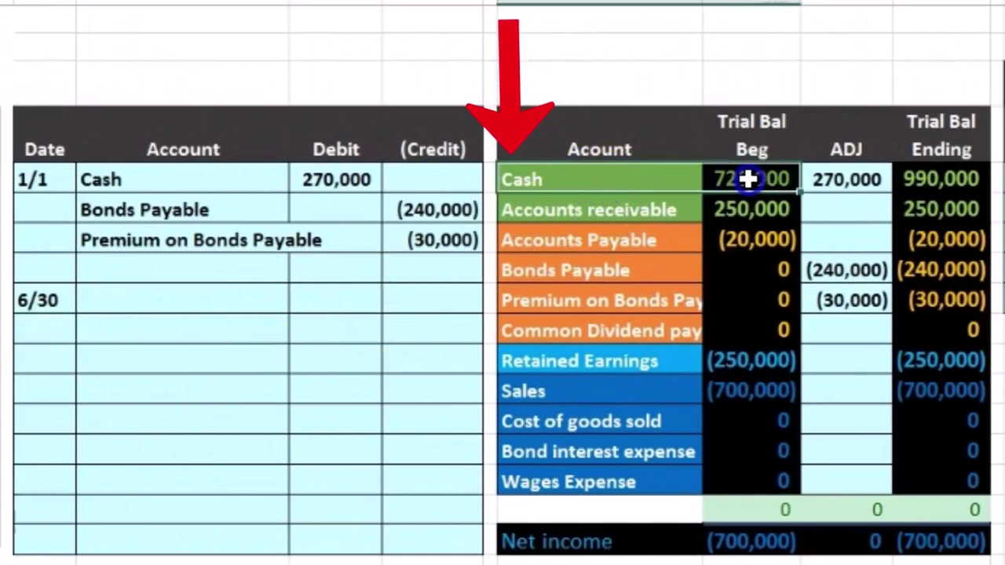
Copy the Cash account name from the trial balance into C25 as the credit line of the 6/30 entry
{"action": "left_click", "coordinate": [684, 218]}
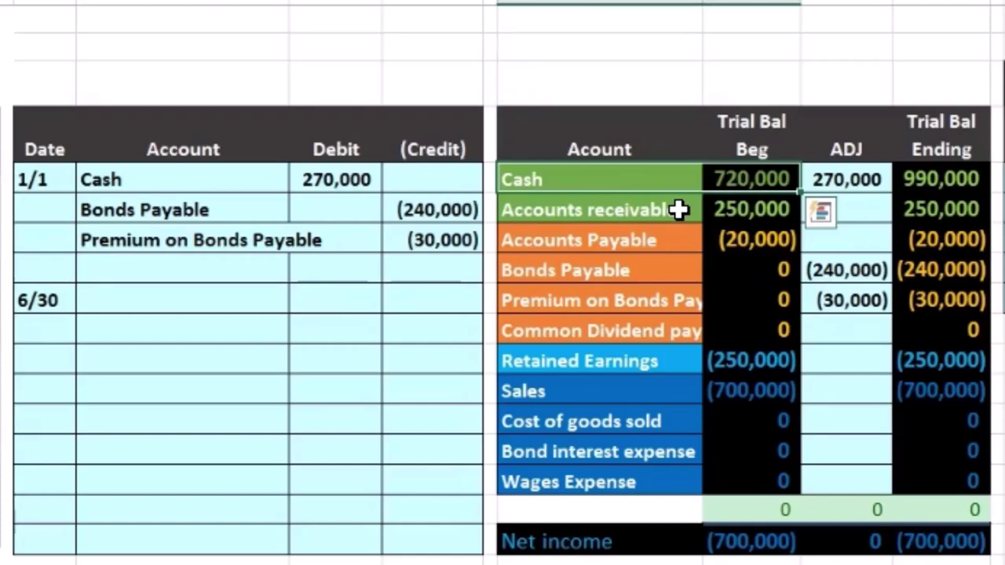
{"action": "left_click", "coordinate": [440, 208]}
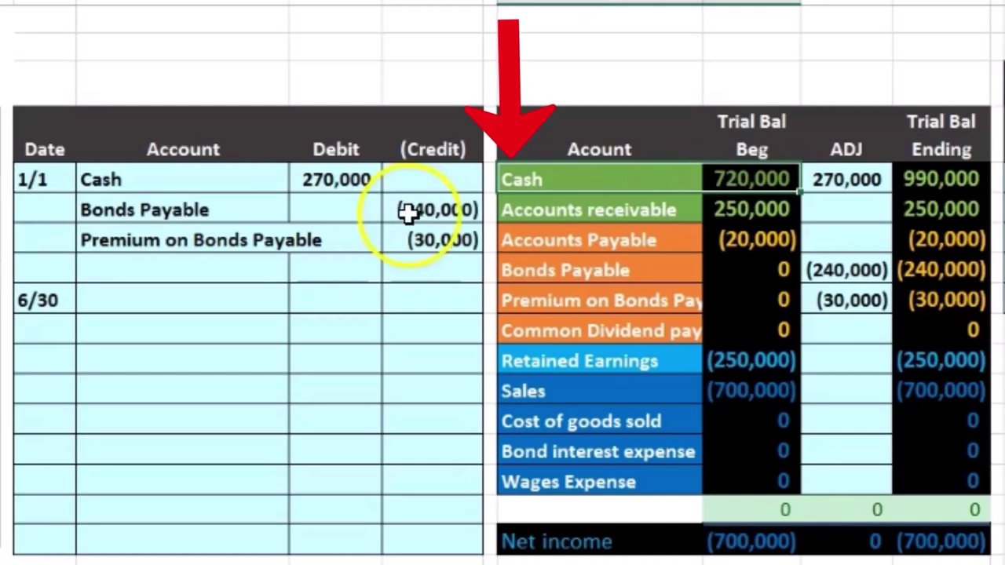
{"action": "left_click", "coordinate": [957, 179]}
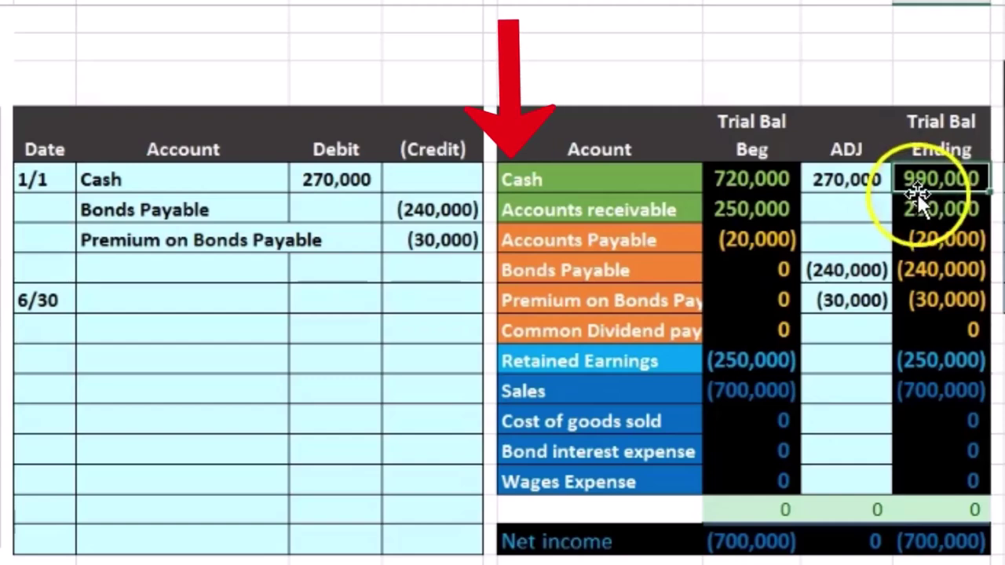
{"action": "right_click", "coordinate": [569, 180]}
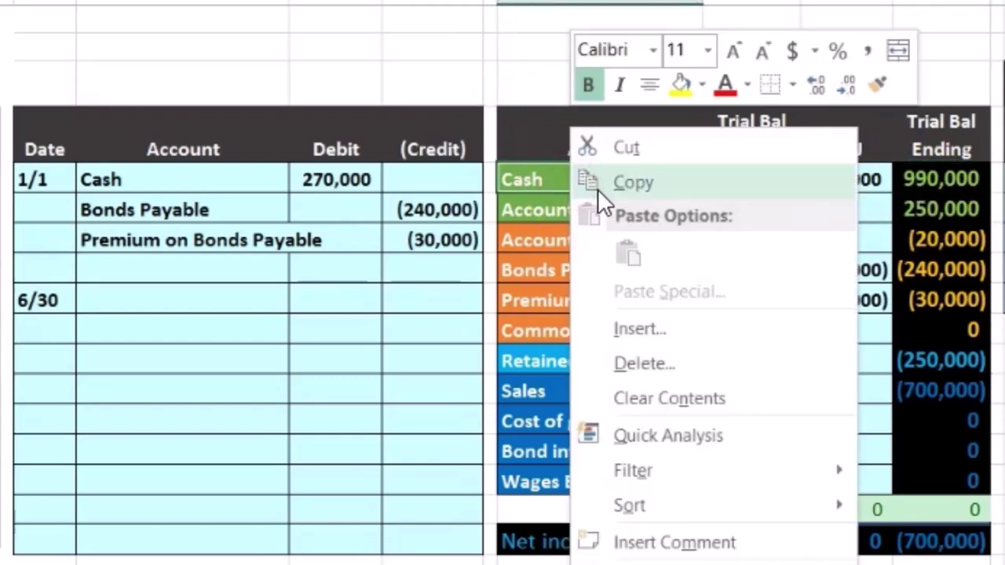
{"action": "left_click", "coordinate": [598, 185]}
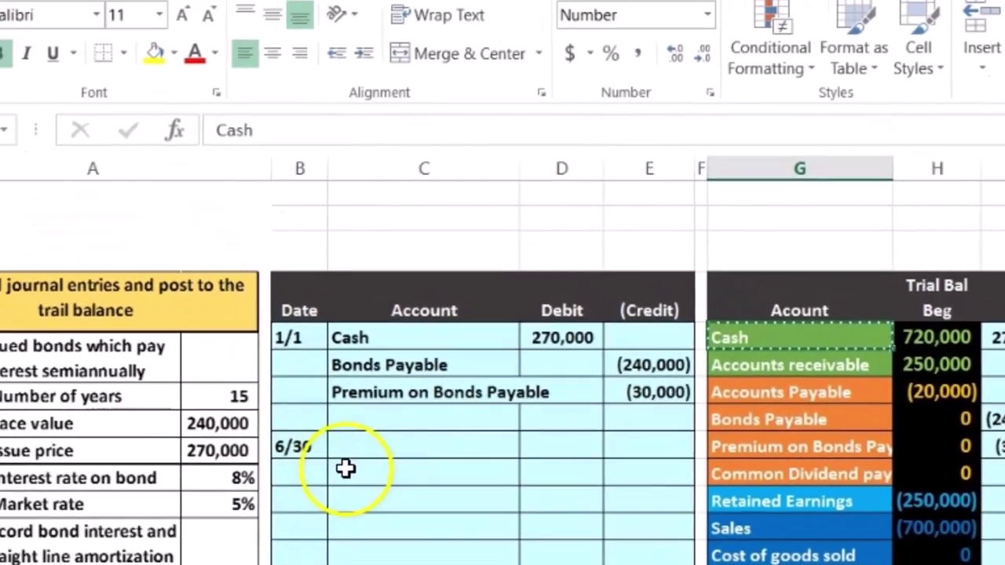
{"action": "left_click", "coordinate": [92, 336]}
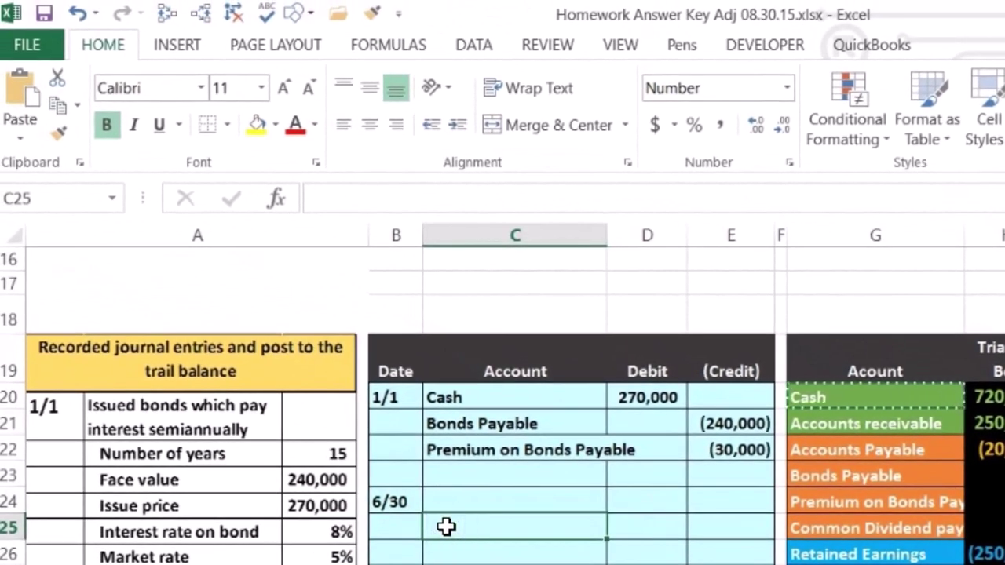
{"action": "right_click", "coordinate": [446, 526]}
{"action": "left_click", "coordinate": [541, 142]}
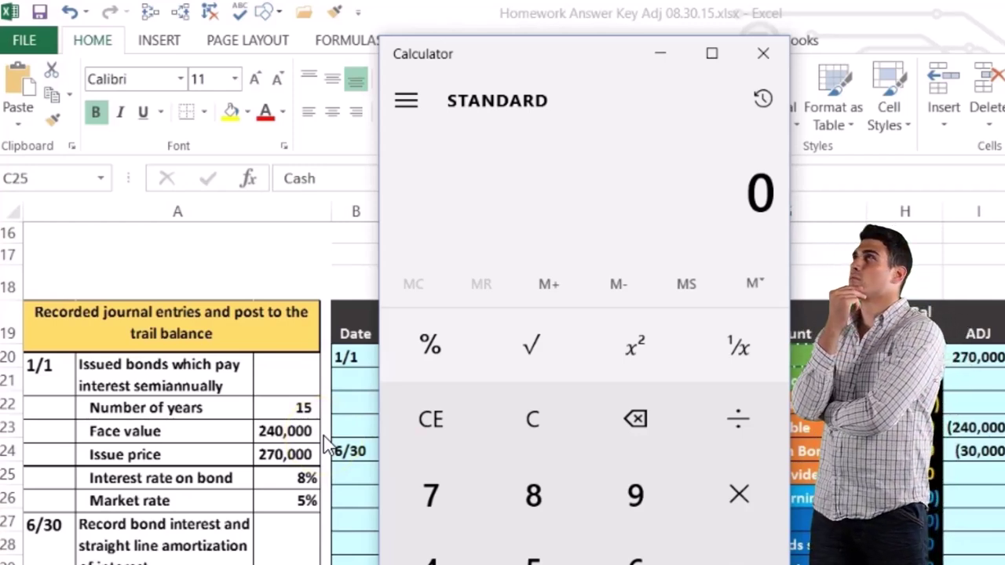
In Calculator, compute a full year's bond interest by multiplying the 240,000 face value by 0.08
{"action": "left_click", "coordinate": [302, 455]}
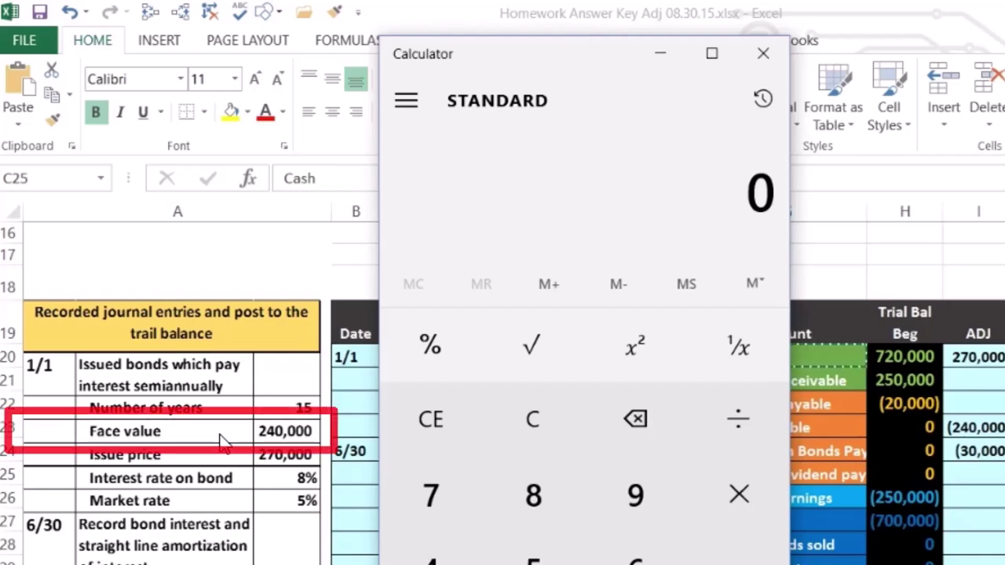
{"action": "type", "text": "24000"}
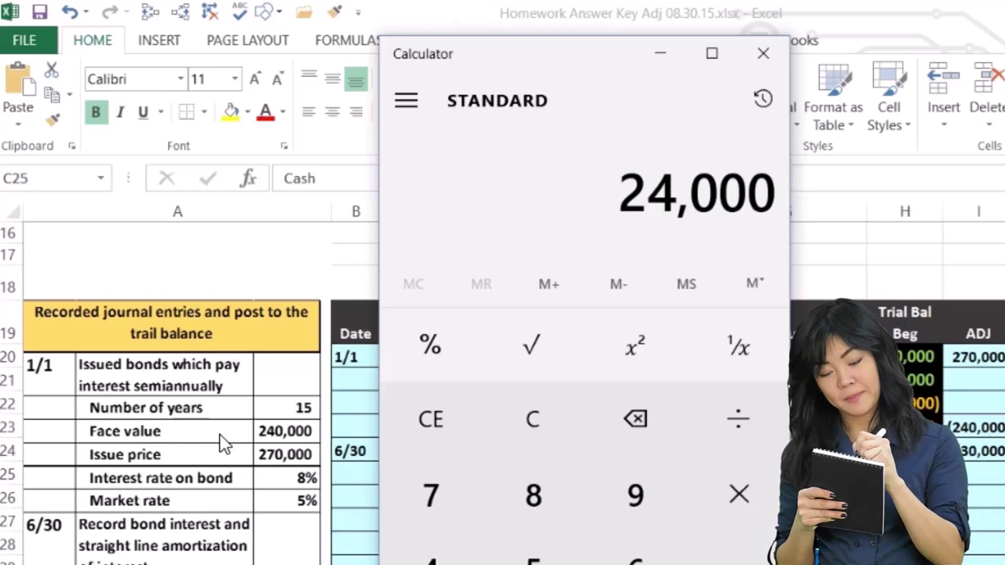
{"action": "type", "text": "0"}
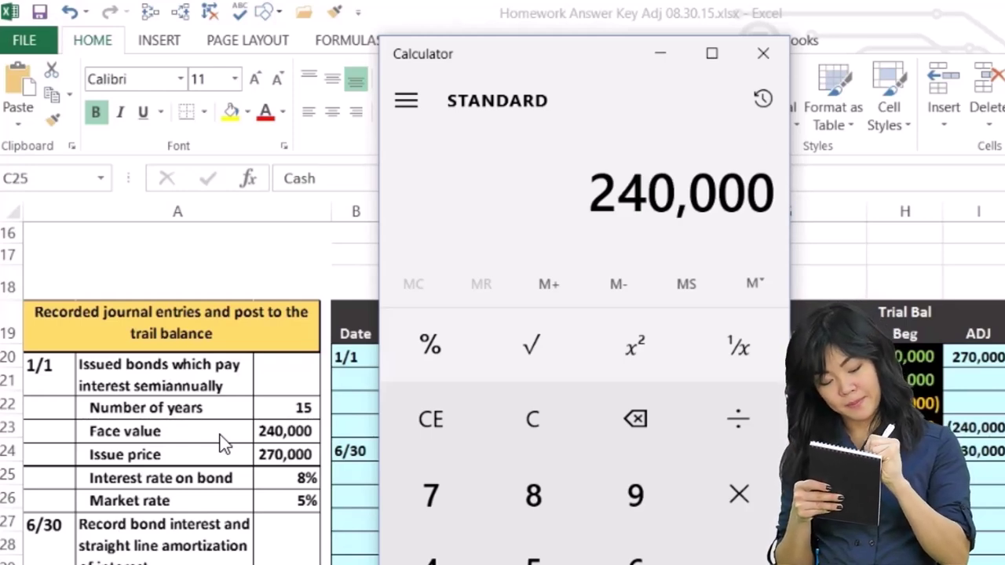
{"action": "type", "text": "*"}
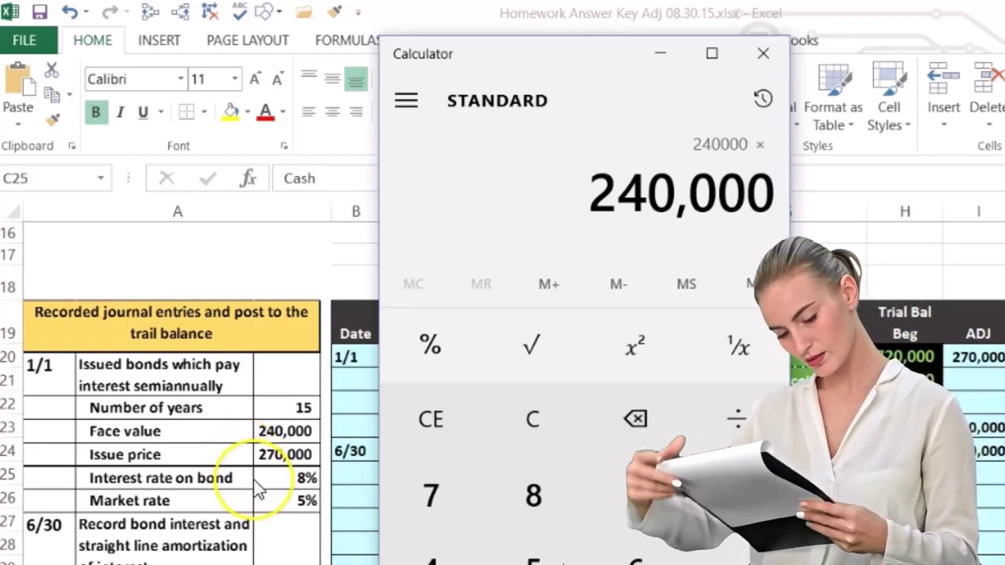
{"action": "type", "text": ".08"}
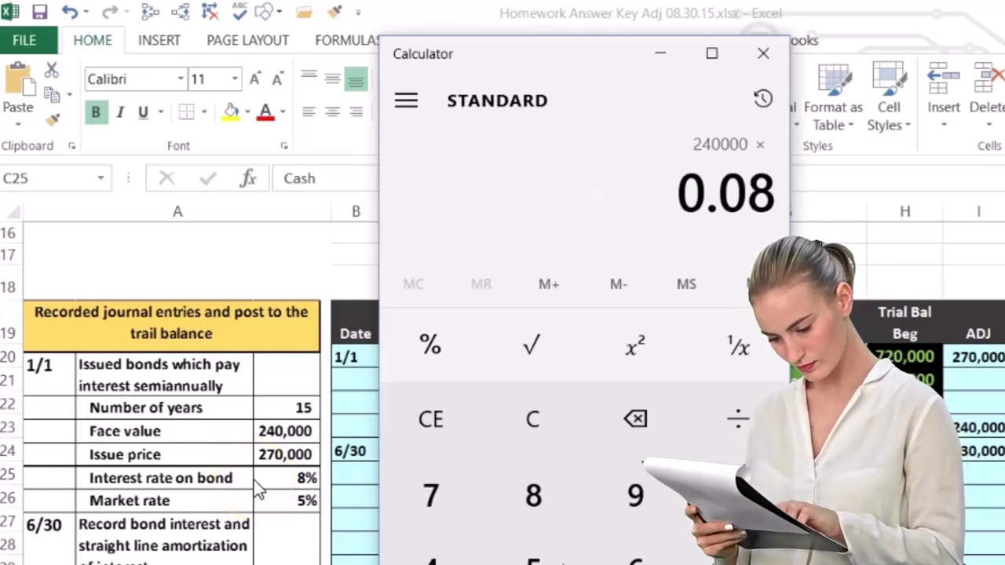
{"action": "key", "text": "Return"}
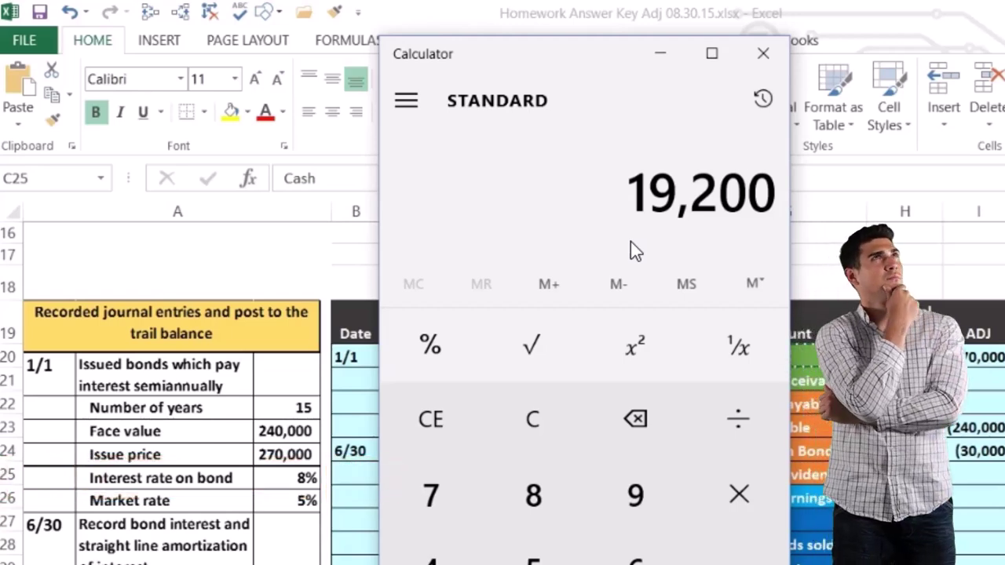
Divide the annual interest by 12 and multiply by 6 to get the semiannual interest payment
{"action": "key", "text": "slash"}
{"action": "type", "text": "12"}
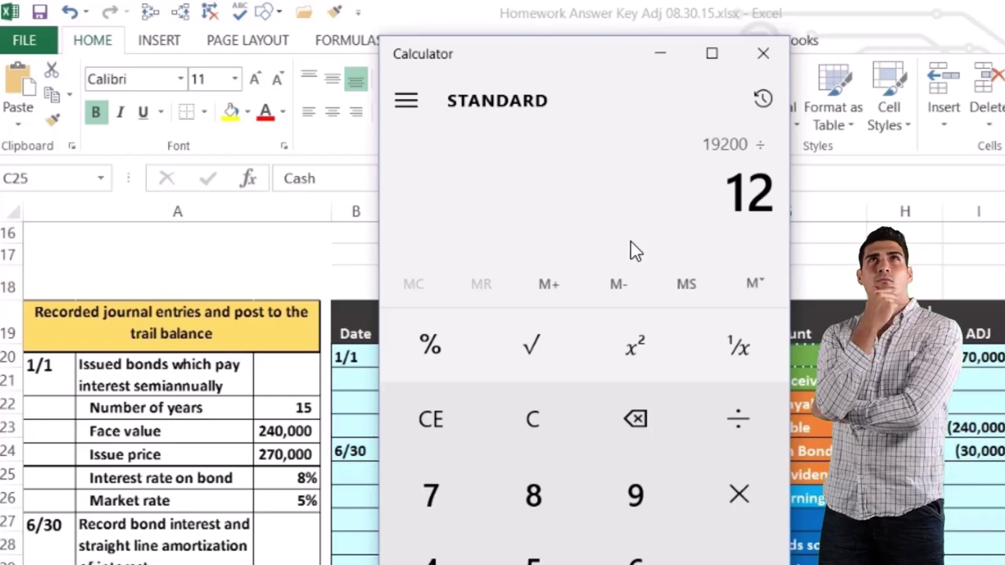
{"action": "key", "text": "Return"}
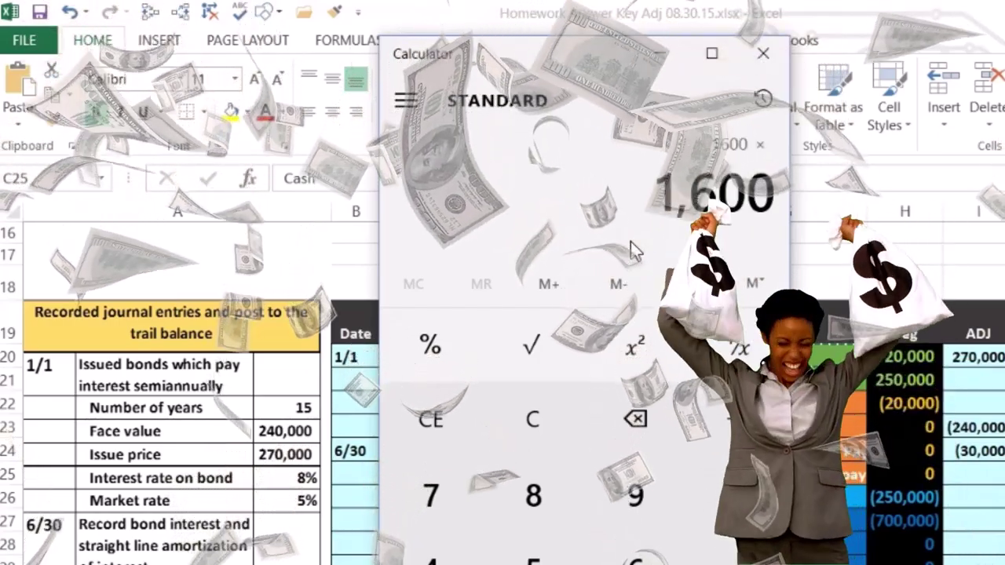
{"action": "type", "text": "6"}
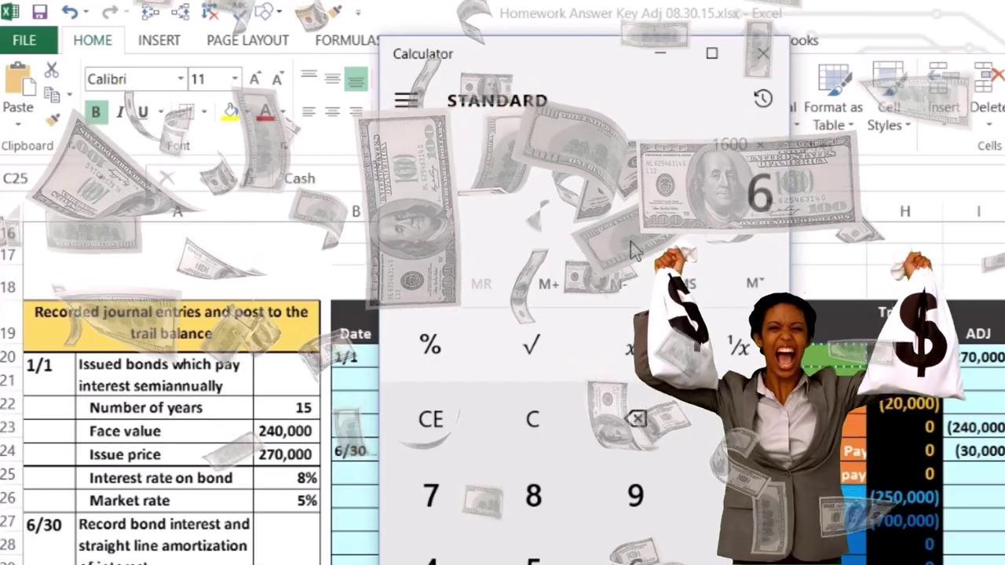
{"action": "key", "text": "Return"}
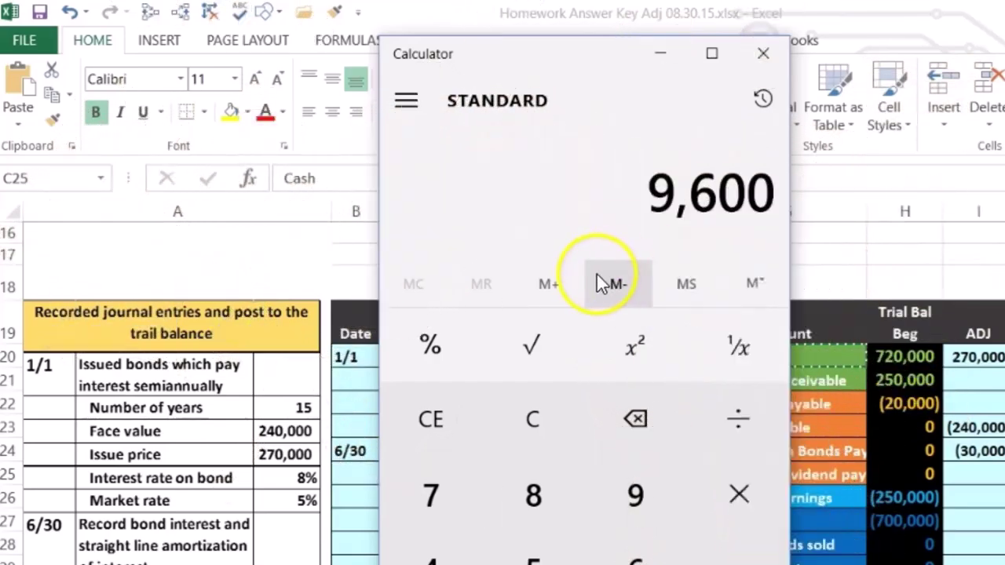
Enter the 6/30 Cash credit of 9,600 in E25 as a negative formula for six months' interest on 240000 at .08
{"action": "left_click", "coordinate": [325, 476]}
{"action": "left_click", "coordinate": [651, 476]}
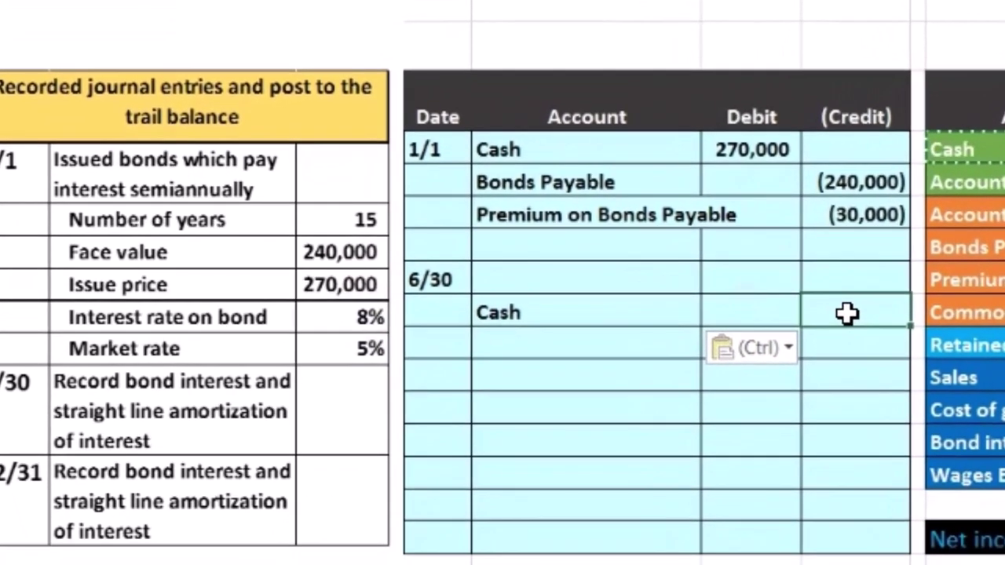
{"action": "type", "text": "-"}
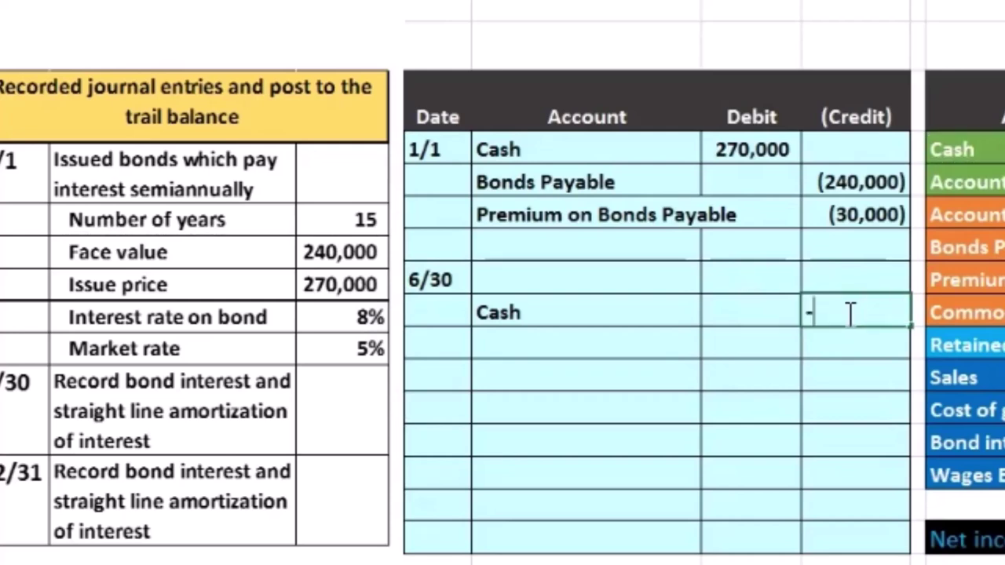
{"action": "type", "text": "240000"}
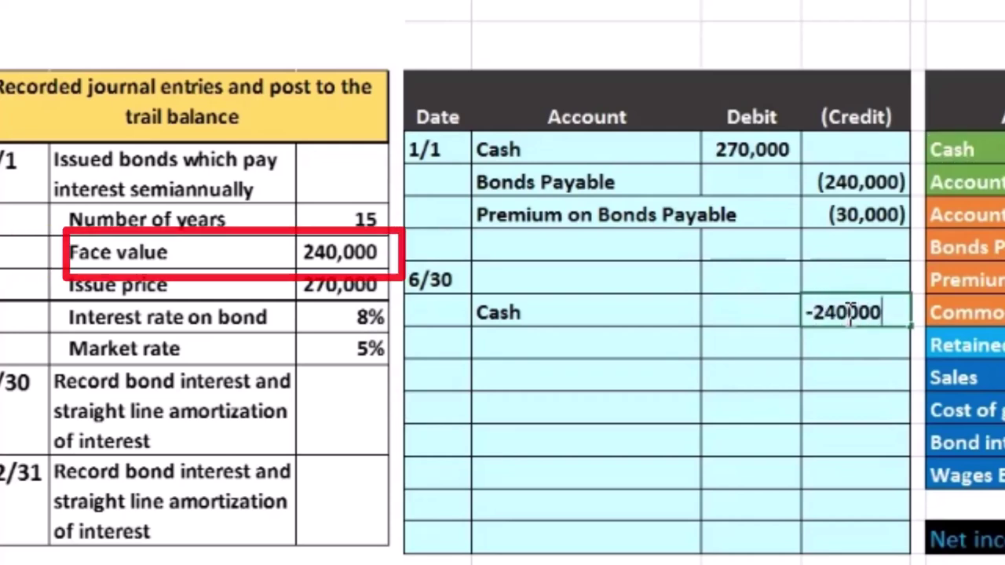
{"action": "type", "text": "*.08"}
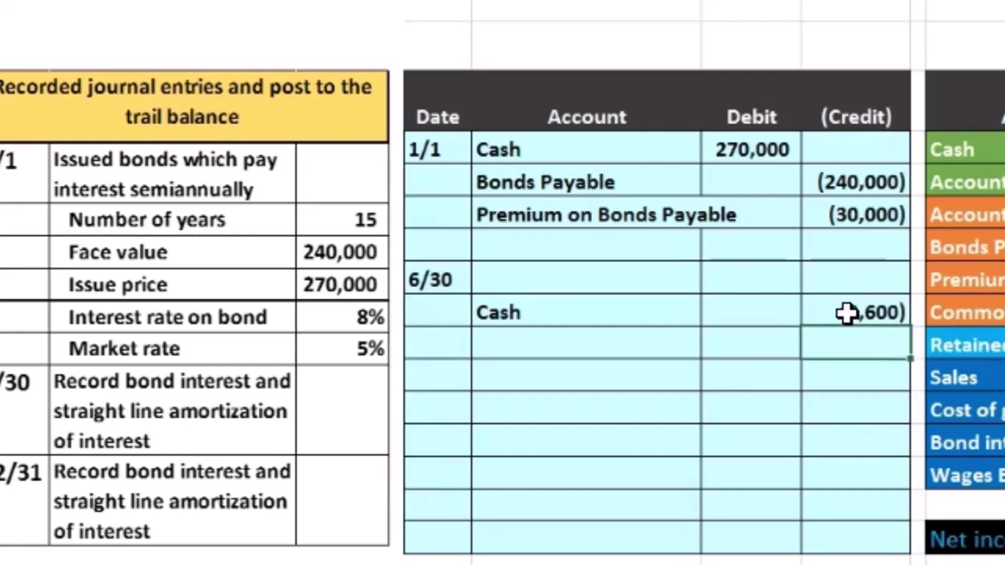
{"action": "left_click", "coordinate": [776, 345]}
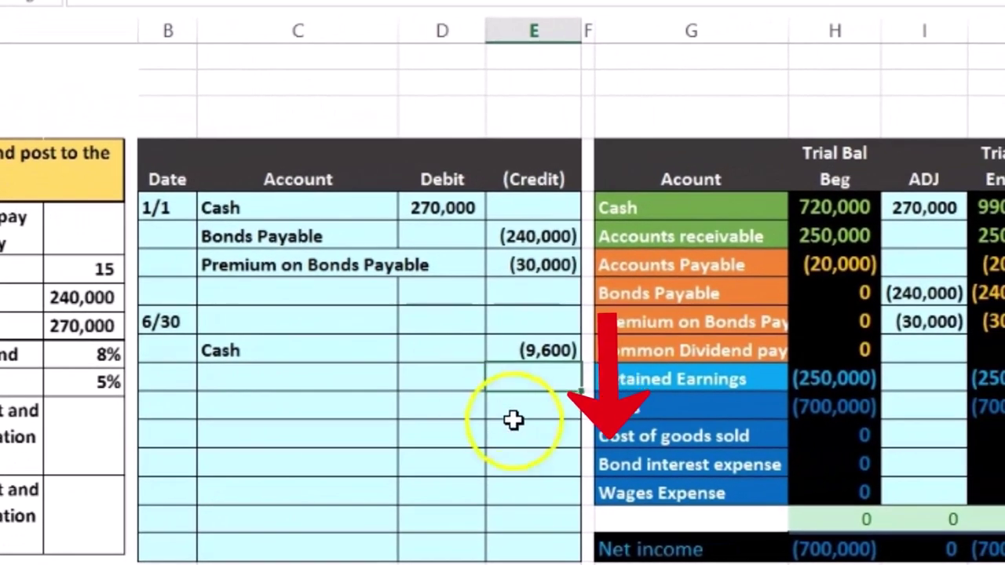
Copy the Bond interest expense account name from the trial balance and paste it as values into C24, above Cash
{"action": "left_click", "coordinate": [664, 463]}
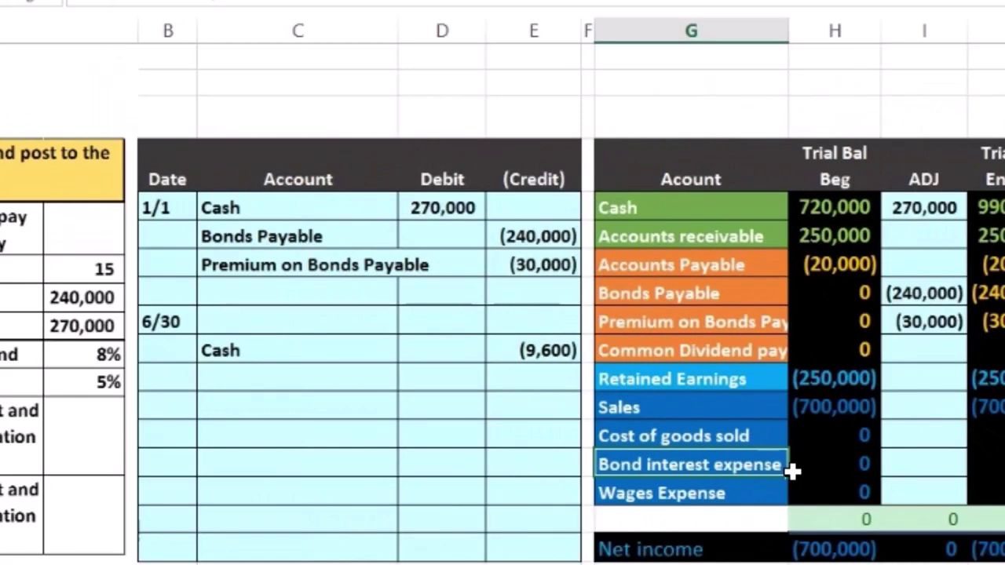
{"action": "left_click", "coordinate": [759, 465]}
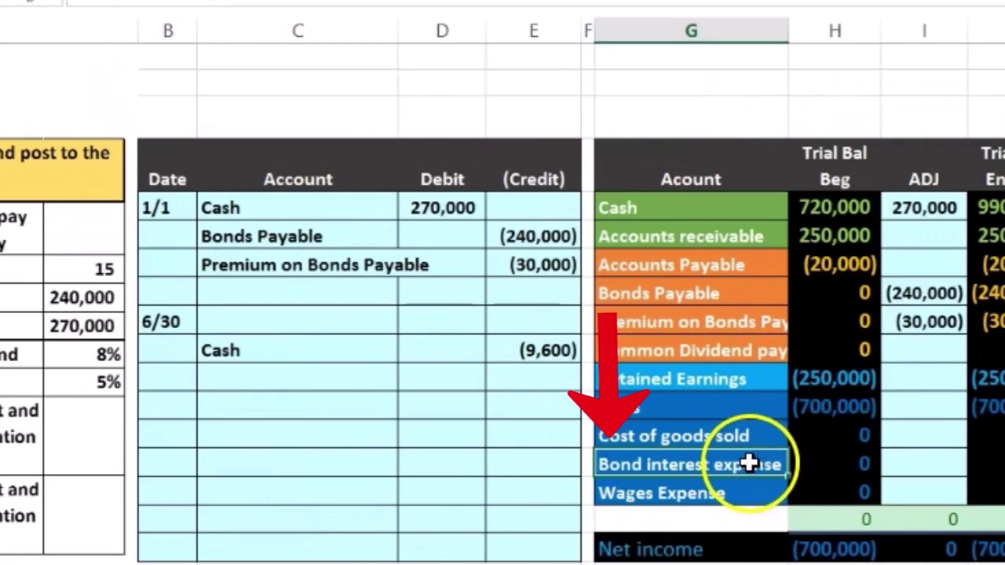
{"action": "right_click", "coordinate": [747, 464]}
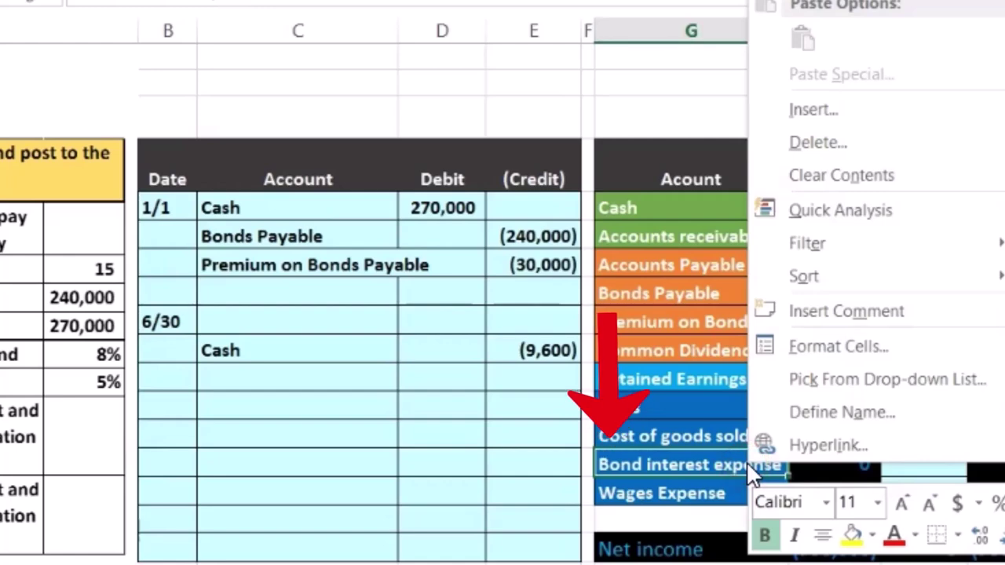
{"action": "left_click", "coordinate": [792, 7]}
{"action": "left_click", "coordinate": [602, 206]}
{"action": "left_click", "coordinate": [293, 314]}
{"action": "right_click", "coordinate": [292, 319]}
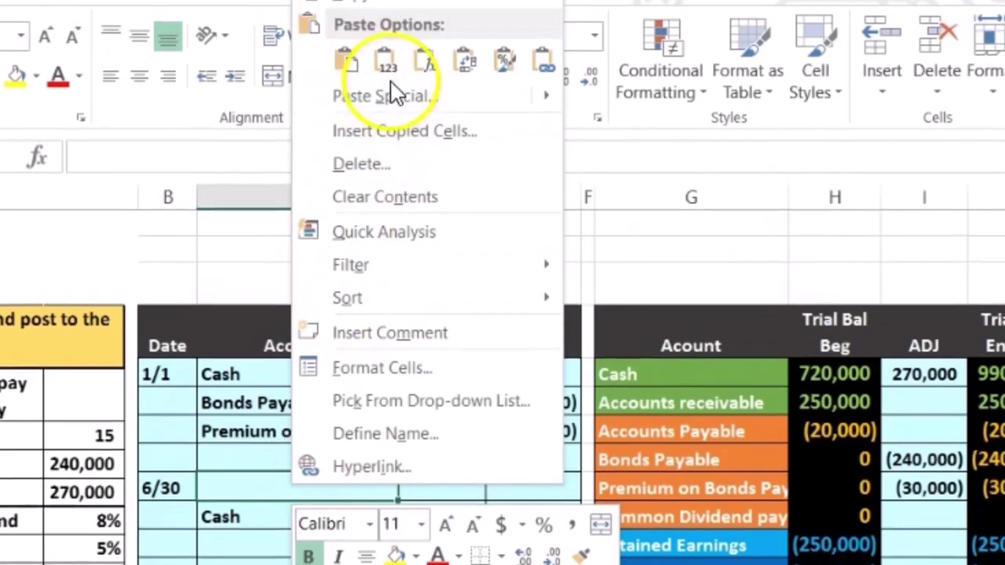
{"action": "left_click", "coordinate": [393, 70]}
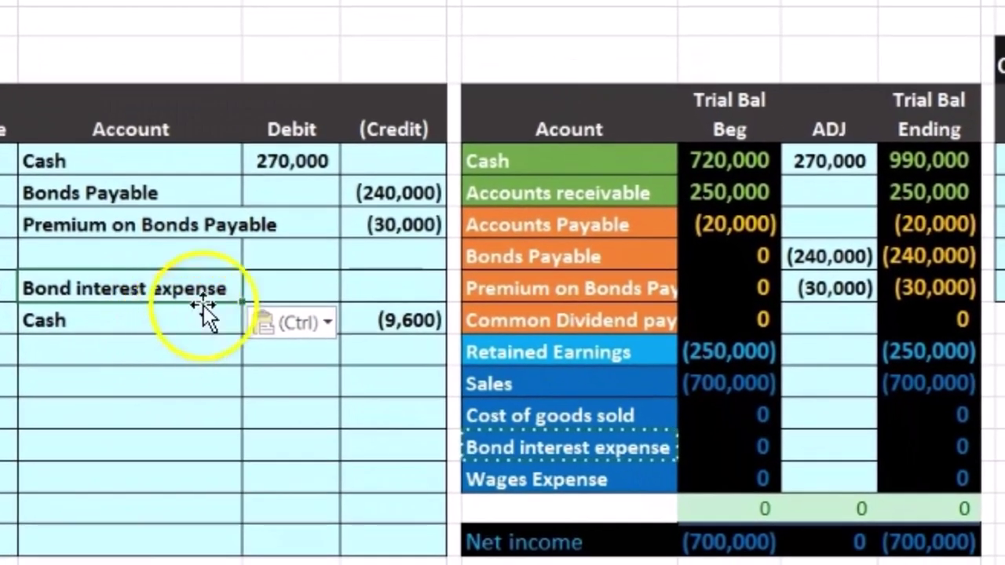
Examine the Premium on Bonds Payable row of the trial balance across its beginning balance and ADJ amount
{"action": "left_click", "coordinate": [265, 286]}
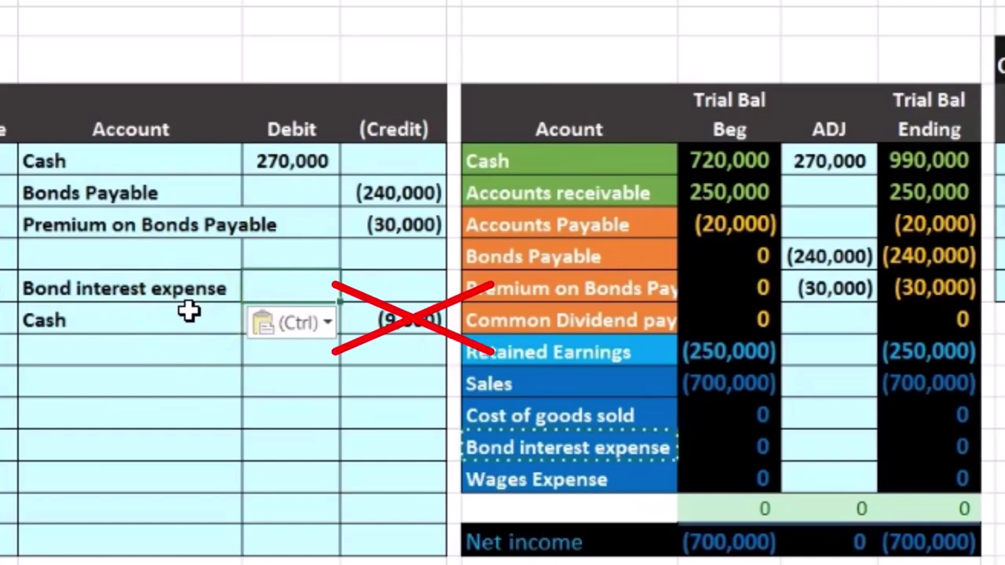
{"action": "mouse_move", "coordinate": [486, 294]}
{"action": "left_mouse_down"}
{"action": "mouse_move", "coordinate": [491, 285]}
{"action": "mouse_move", "coordinate": [821, 292]}
{"action": "left_mouse_up"}
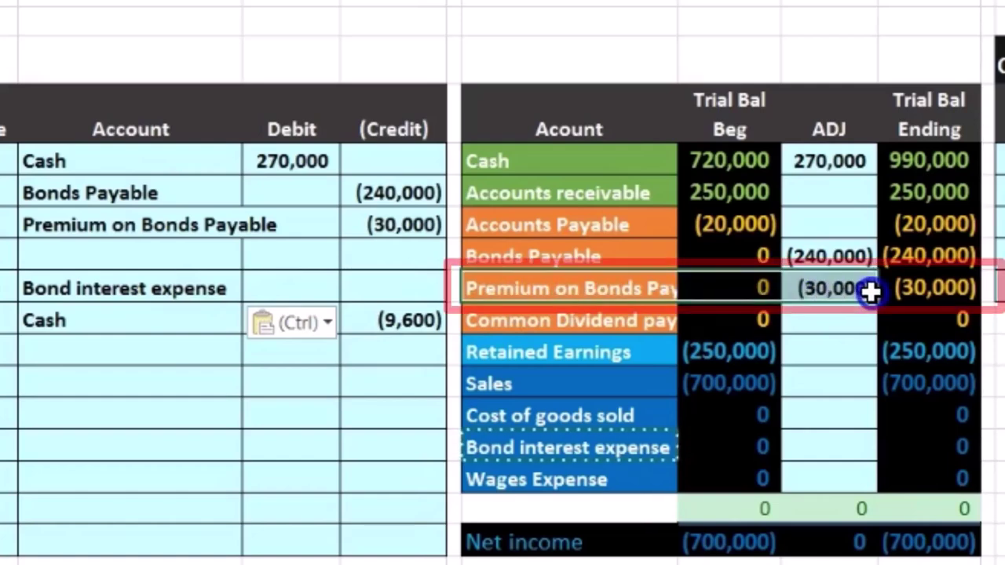